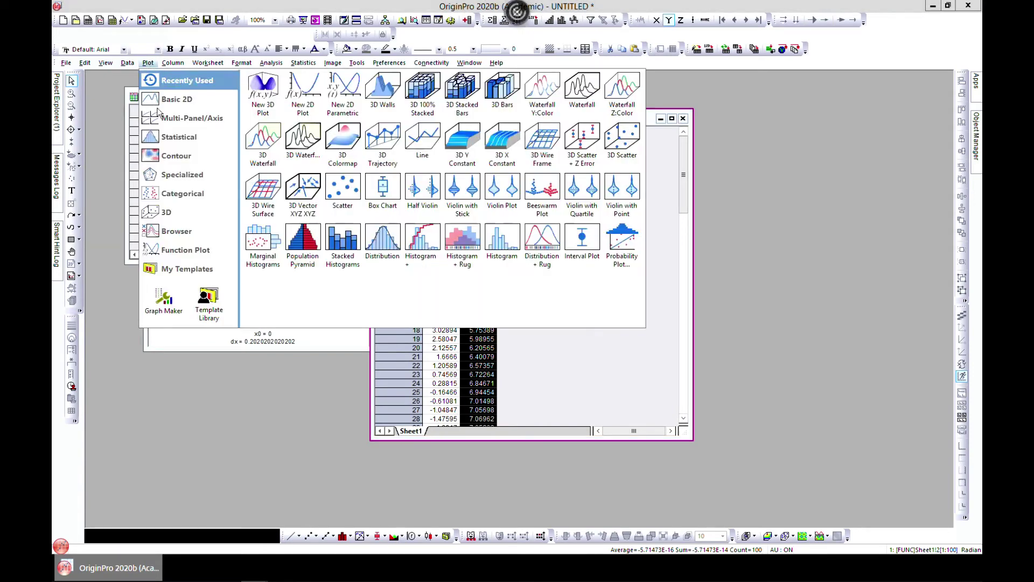
Open the Create 3D Function Plot dialog and move it slightly aside
mouse_move(202, 253)
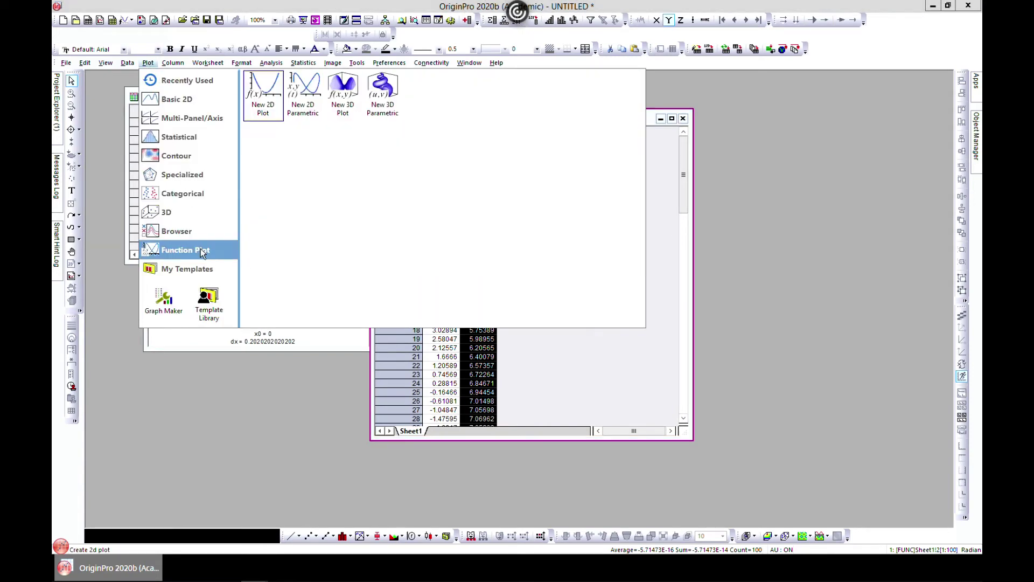
click(354, 109)
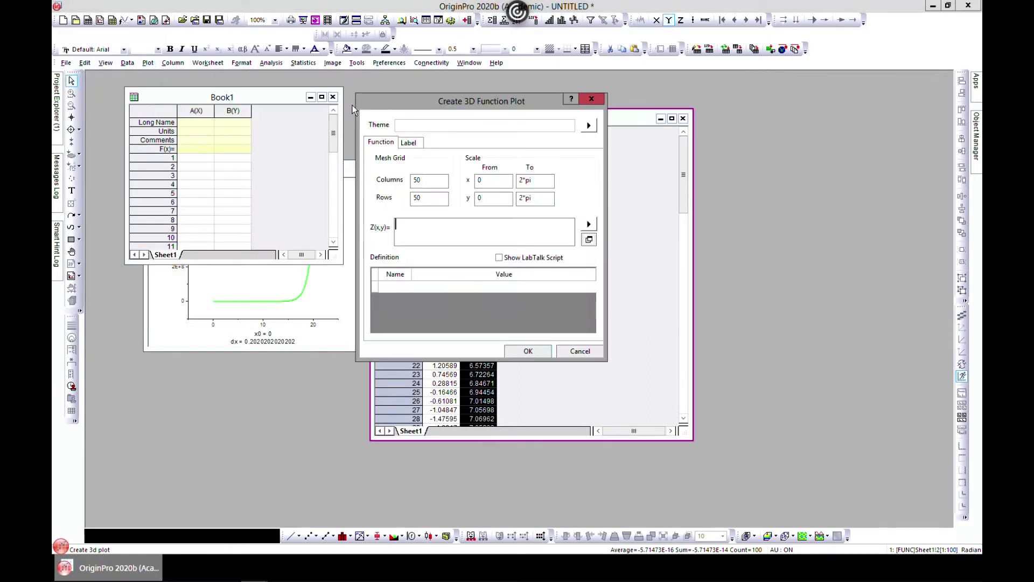
drag(412, 101, 373, 96)
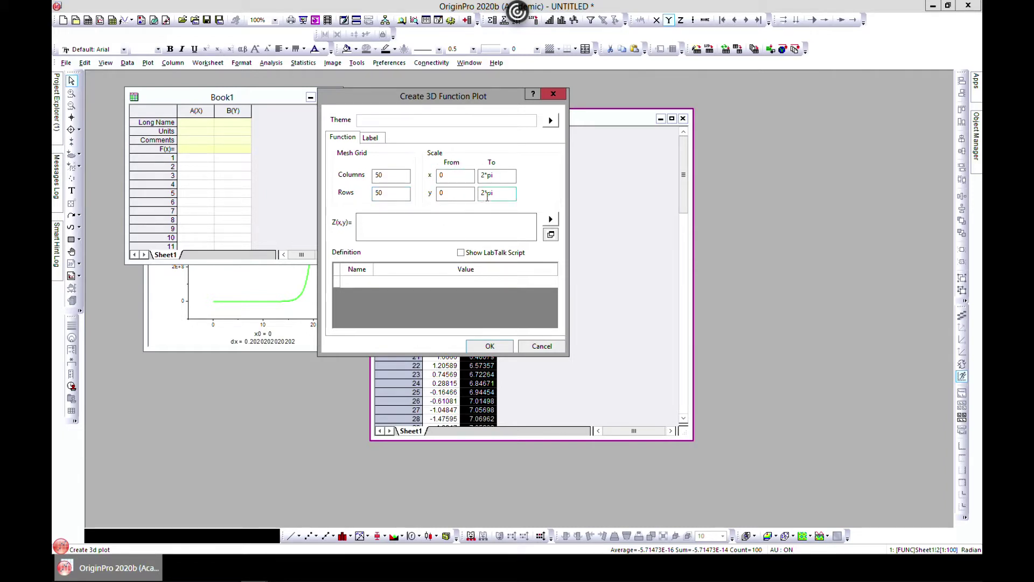
Set the x and y upper limits to 20 and begin Z(x,y) with 3*X^3
drag(498, 173, 474, 170)
text(20)
drag(496, 193, 469, 190)
text(2)
click(377, 225)
text(3*x^3)
Copy the 3*X^3 term and append three more copies joined by plus signs
drag(386, 220, 343, 213)
key(ctrl+c)
right_click(361, 222)
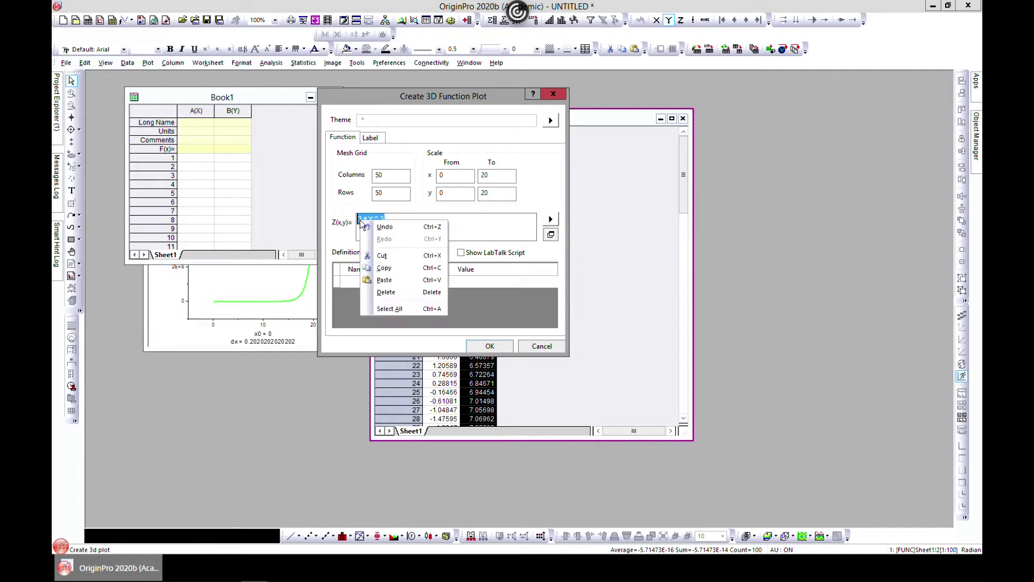
click(392, 267)
click(389, 222)
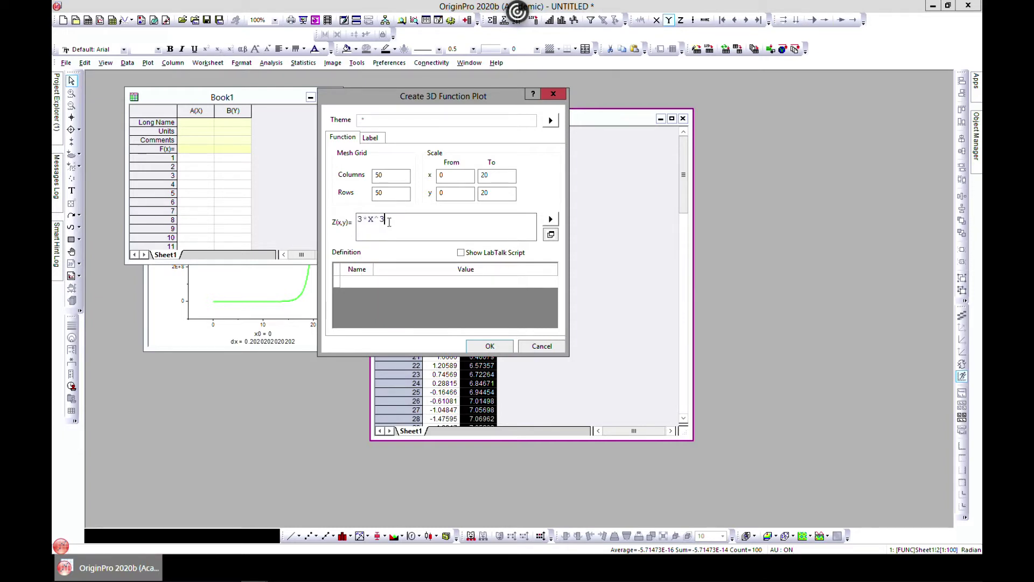
text(+)
key(ctrl+v)
text(+)
key(ctrl+v)
text(+)
key(ctrl+v)
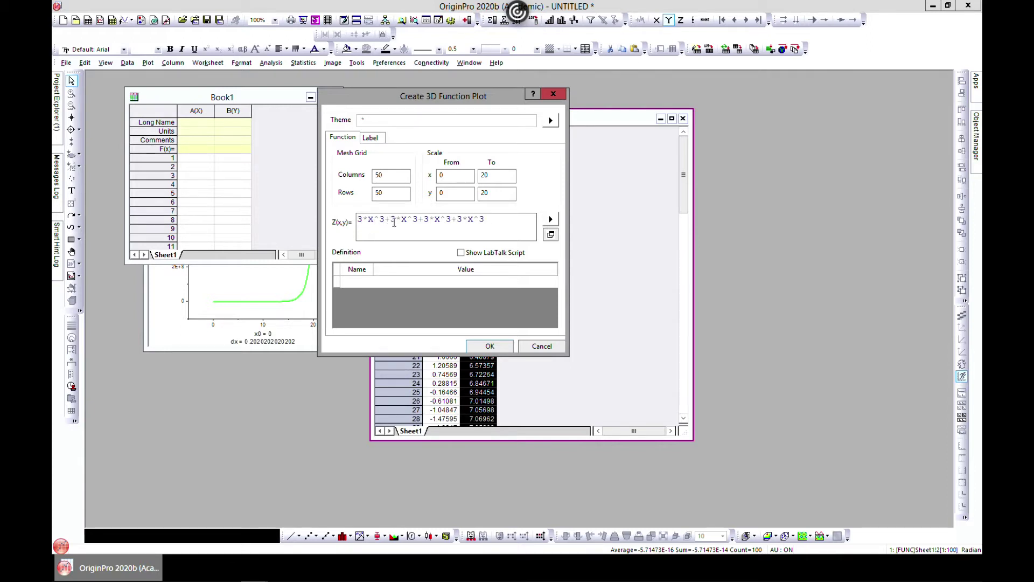
Edit the second and third terms into 4*Y^3 and -X^2
key(BackSpace)
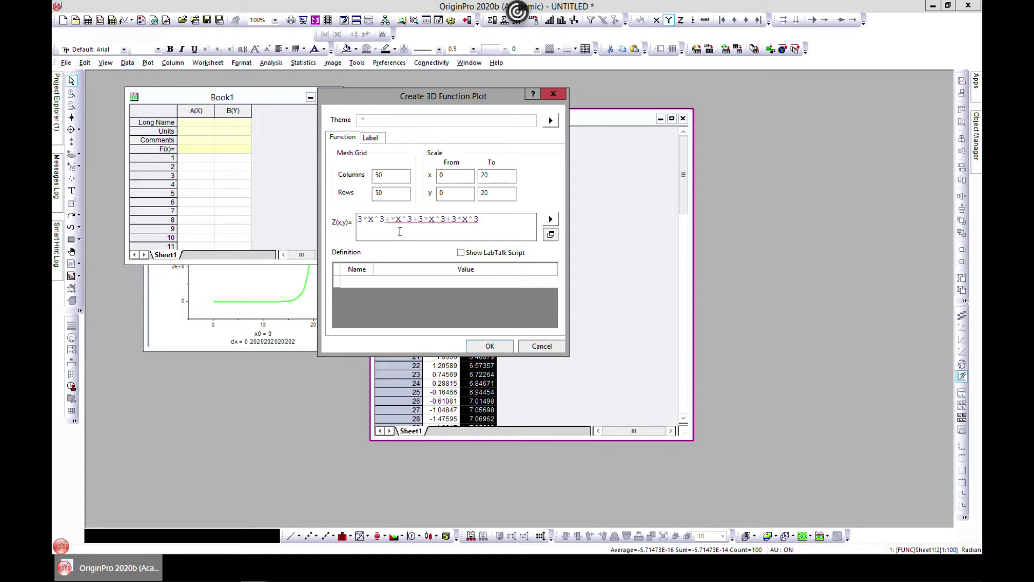
text(4)
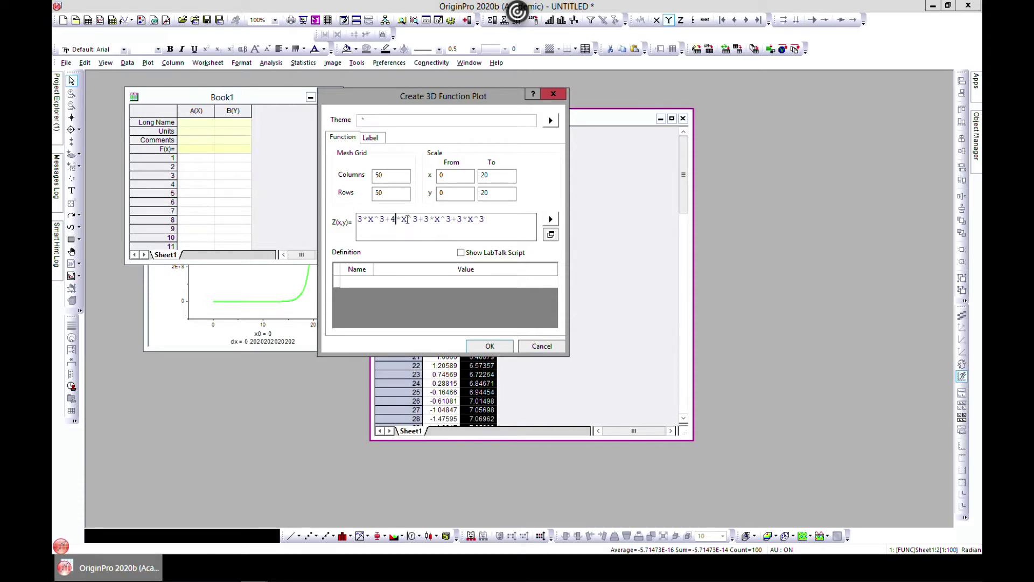
click(408, 219)
key(BackSpace)
text(Y)
click(427, 220)
key(BackSpace)
key(BackSpace)
text(-)
key(Delete)
key(BackSpace)
text(2)
Change the last term into 6*Y^2
click(453, 221)
key(BackSpace)
text(6)
click(462, 219)
key(BackSpace)
text(Y)
key(Delete)
key(Delete)
text(^2)
Copy the finished formula 3*X^3+4*Y^3-X^2+6*Y^2 and create the 3D surface plot
drag(474, 219, 356, 220)
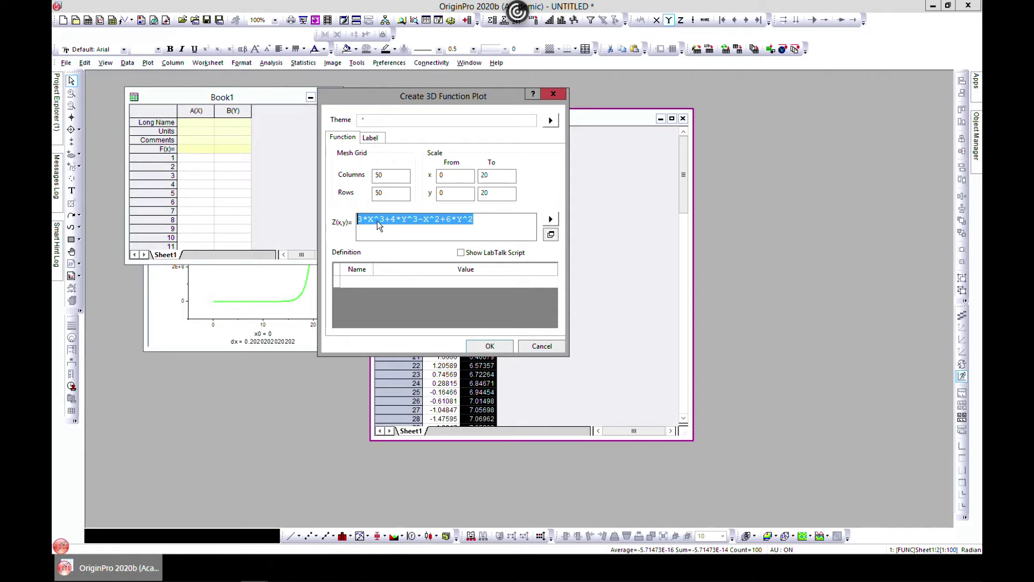
right_click(377, 221)
click(404, 272)
key(End)
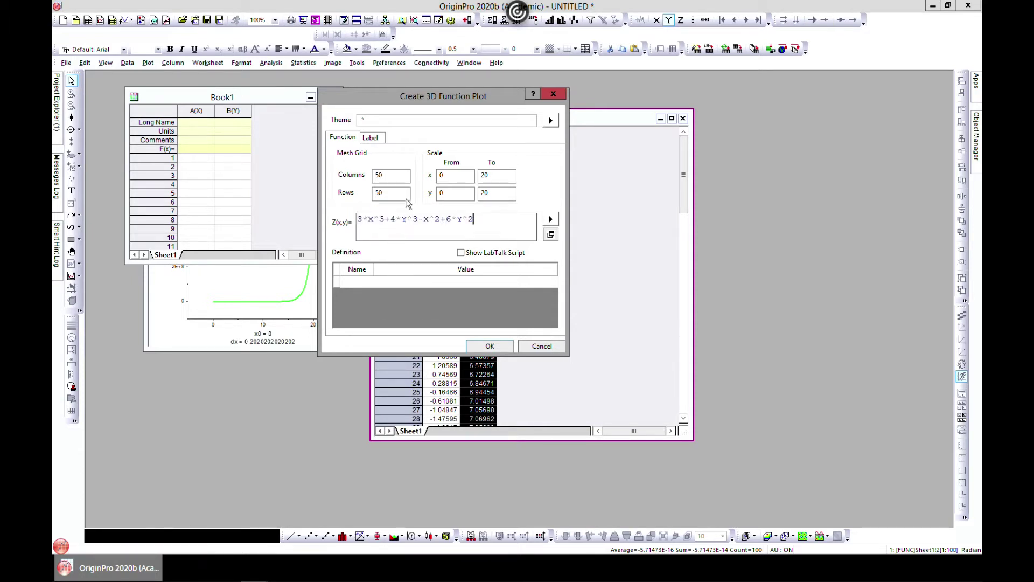
click(491, 346)
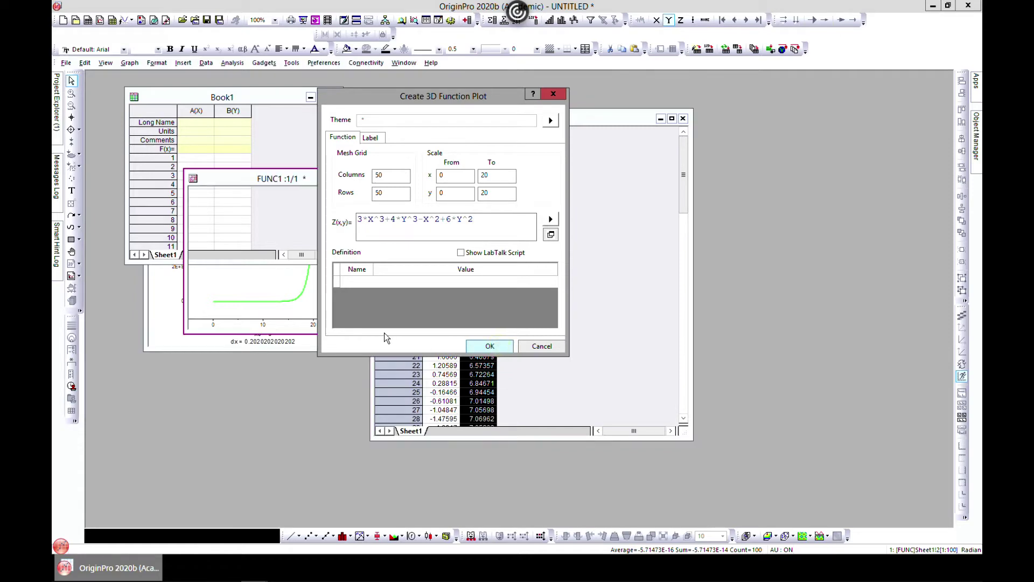
Rearrange the windows, moving FUNC1 to the upper left and Graph2 up and right
drag(400, 197, 530, 169)
click(570, 139)
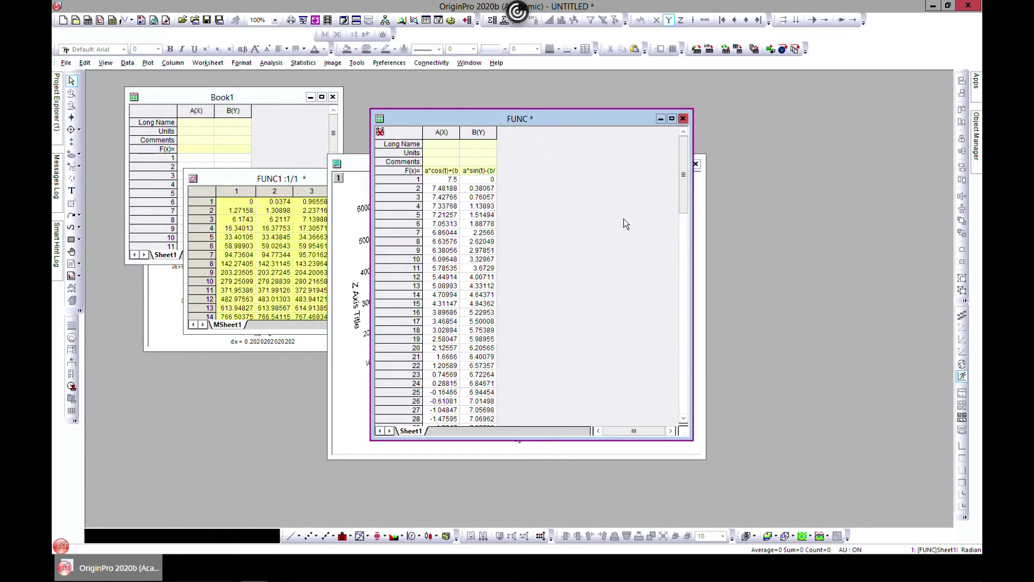
click(703, 261)
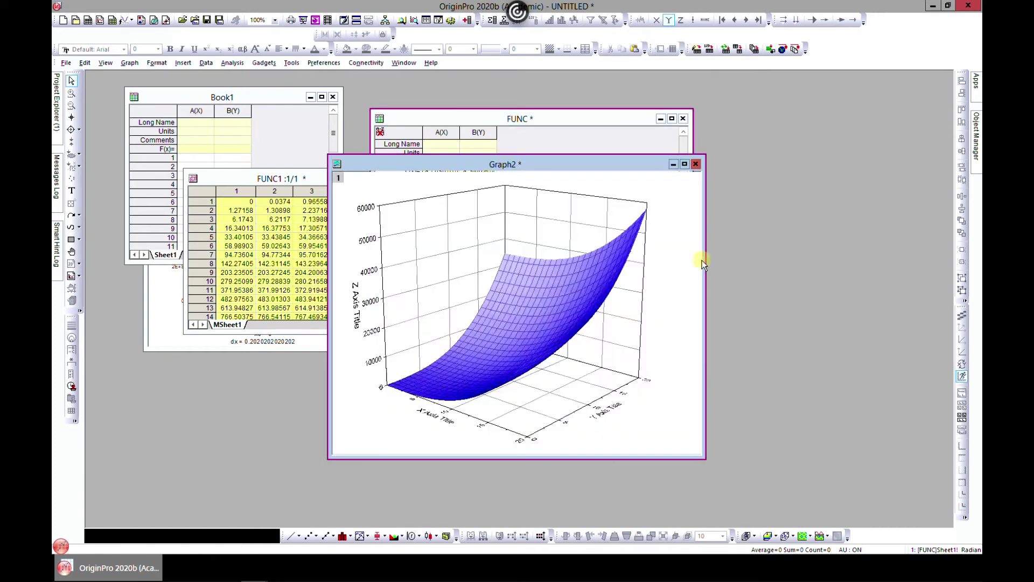
click(280, 182)
drag(248, 127, 239, 106)
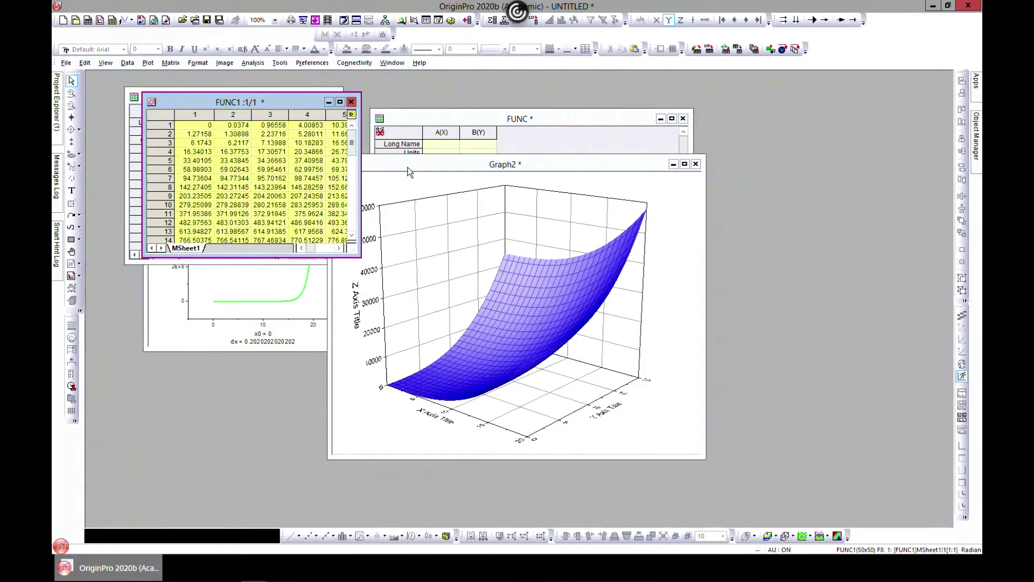
click(477, 172)
drag(477, 171, 621, 135)
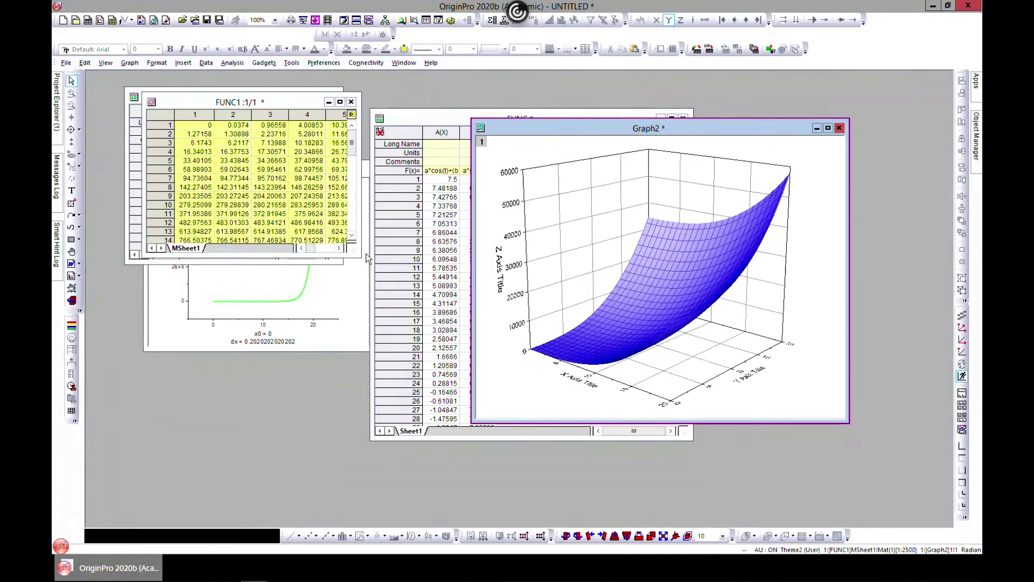
Enlarge the FUNC1 matrix window beside the graph and select the 3D graph layer
drag(360, 255, 415, 358)
drag(529, 131, 503, 108)
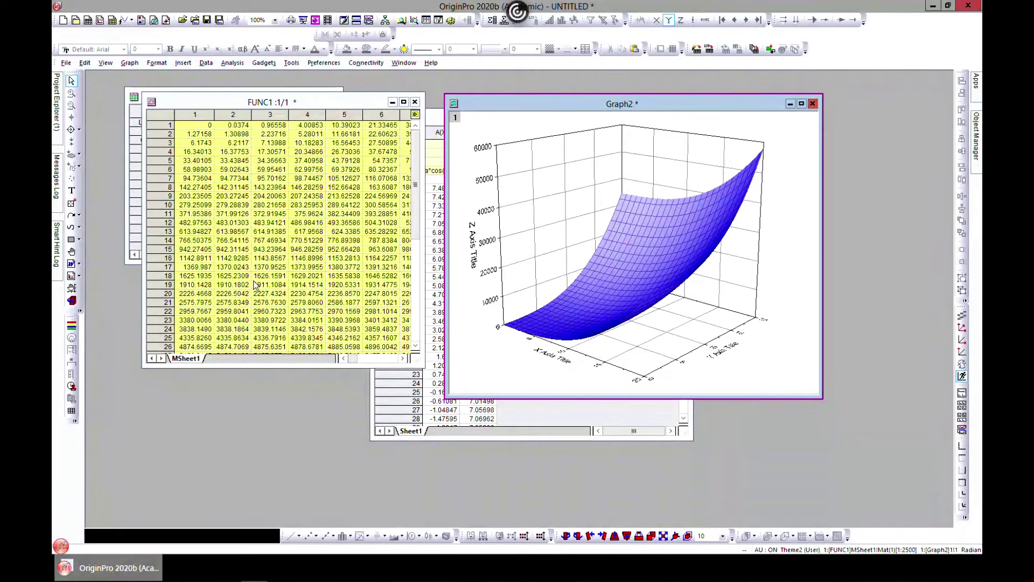
drag(431, 353, 393, 413)
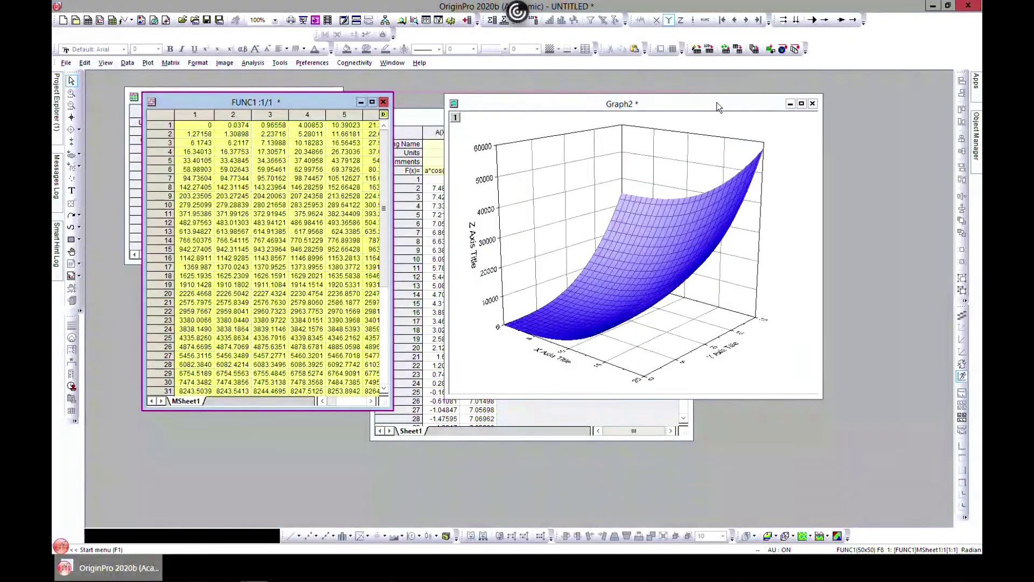
click(712, 121)
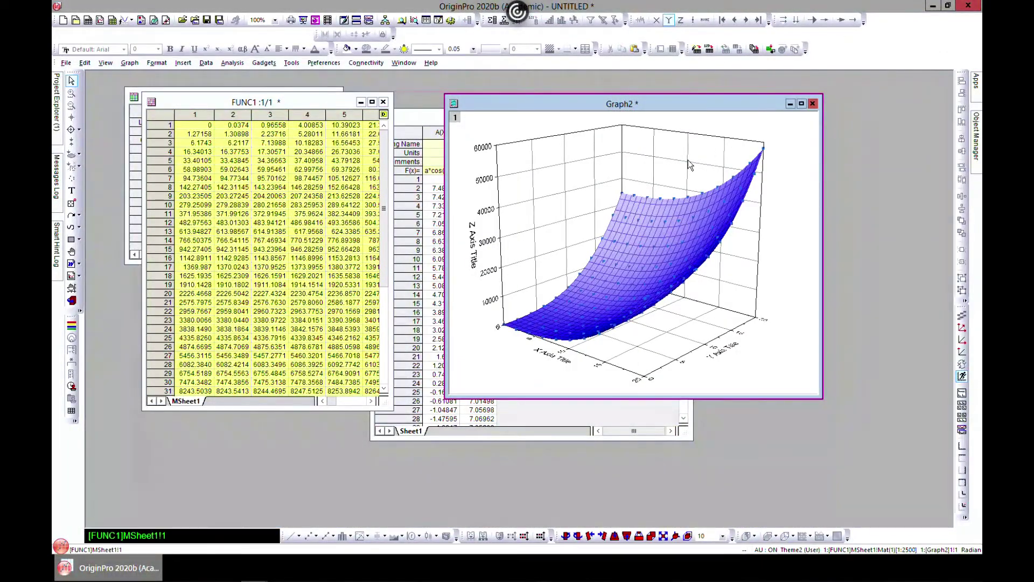
click(691, 164)
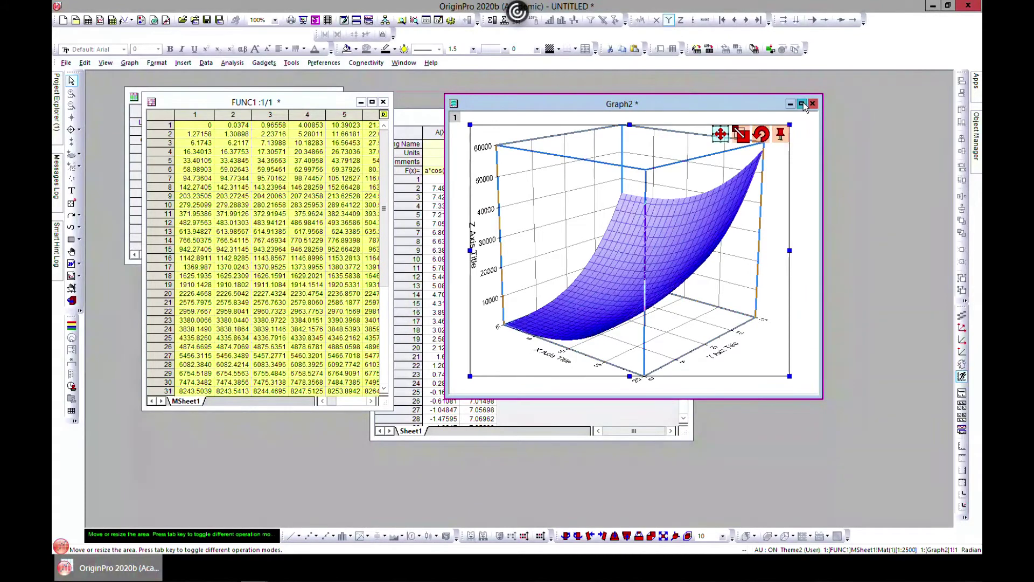
Maximize Graph2 and rotate the 3D surface to a new viewing angle
click(802, 103)
click(610, 102)
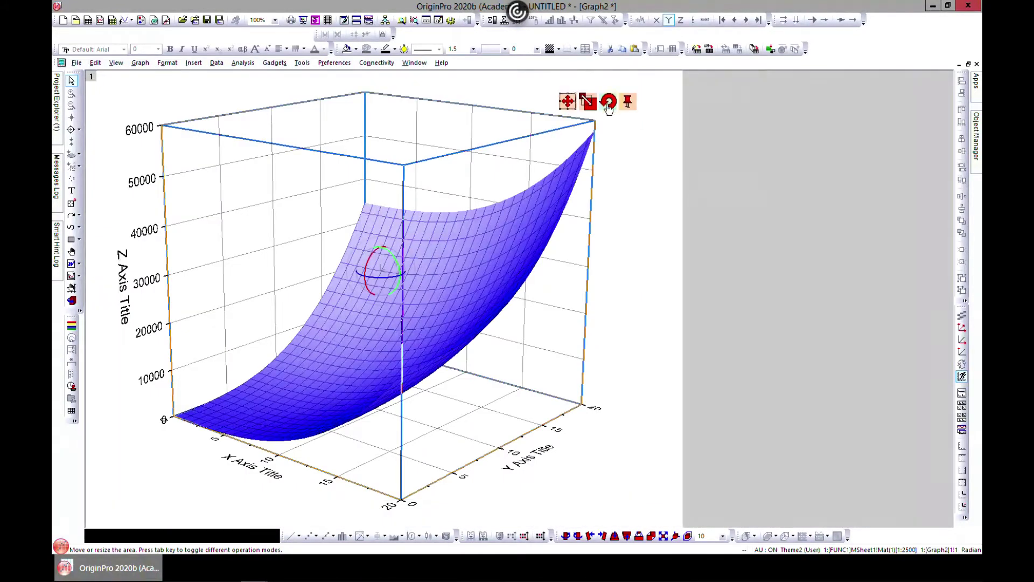
mouse_move(385, 279)
mouse_down()
mouse_move(397, 286)
mouse_move(393, 261)
mouse_move(376, 269)
mouse_move(381, 282)
mouse_move(378, 272)
mouse_up()
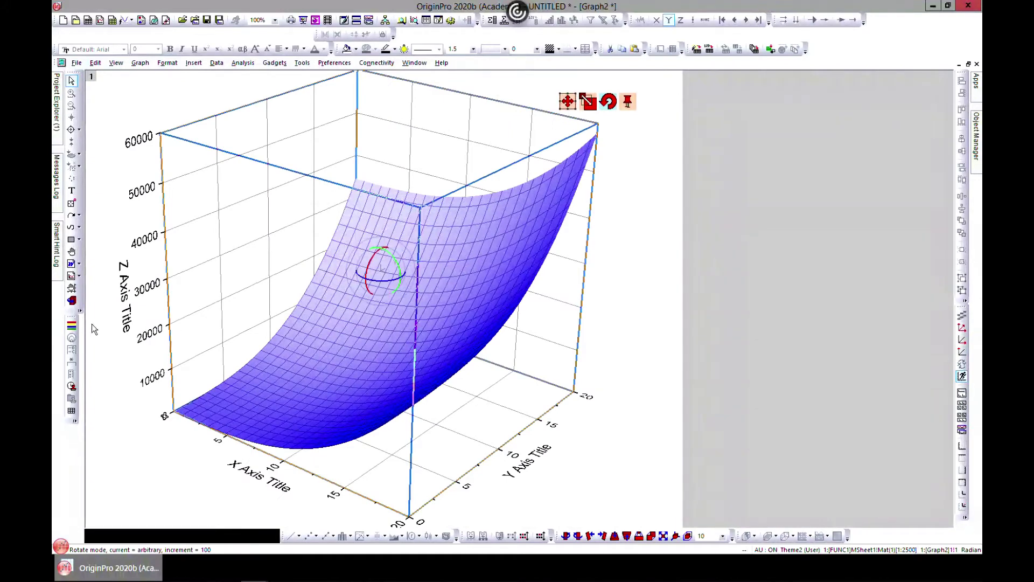
Set the surface's mesh grid to 500 columns by 500 rows and apply it
key(r)
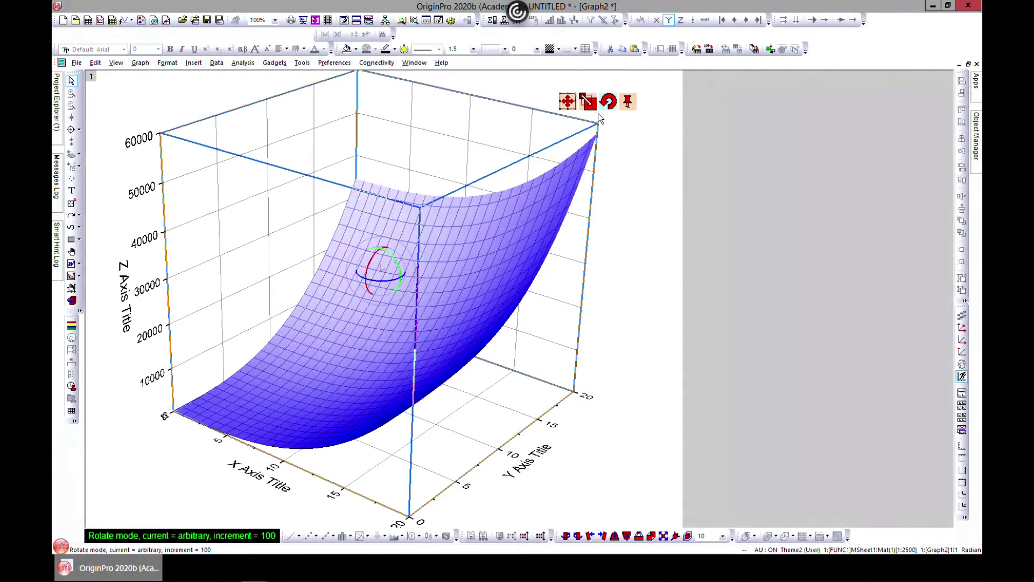
double_click(483, 256)
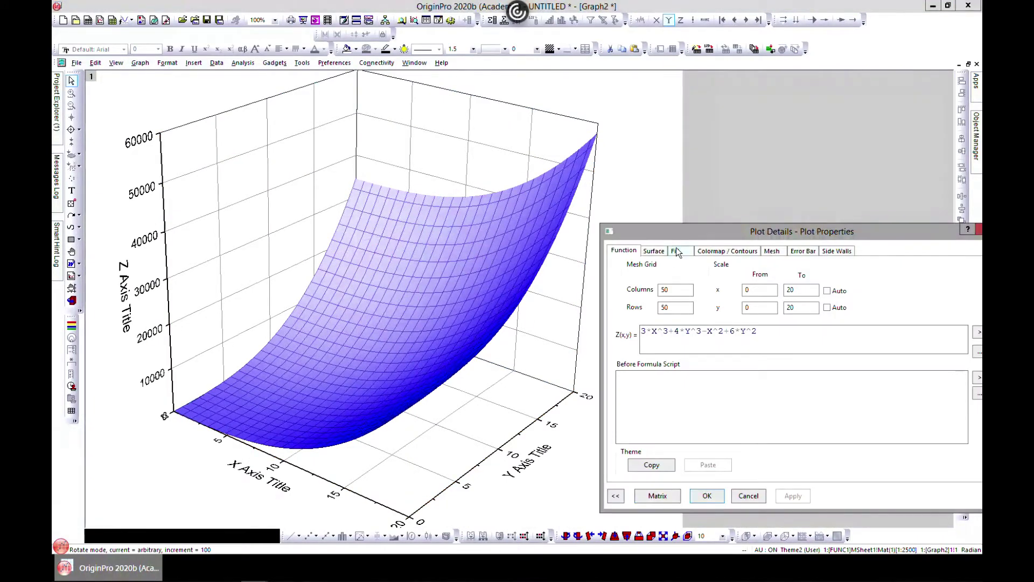
drag(665, 233, 621, 118)
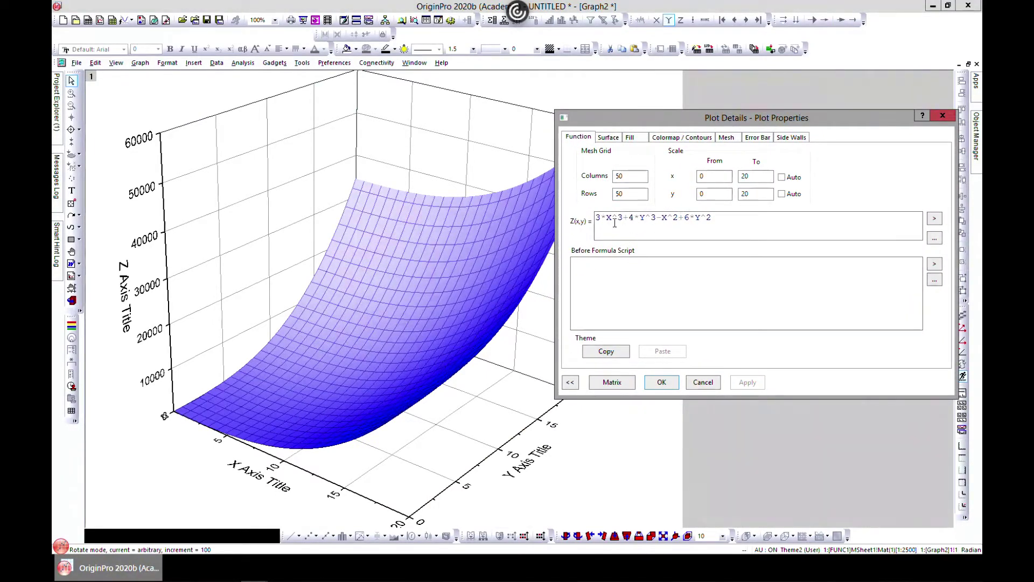
click(626, 178)
text(0)
click(631, 198)
click(755, 388)
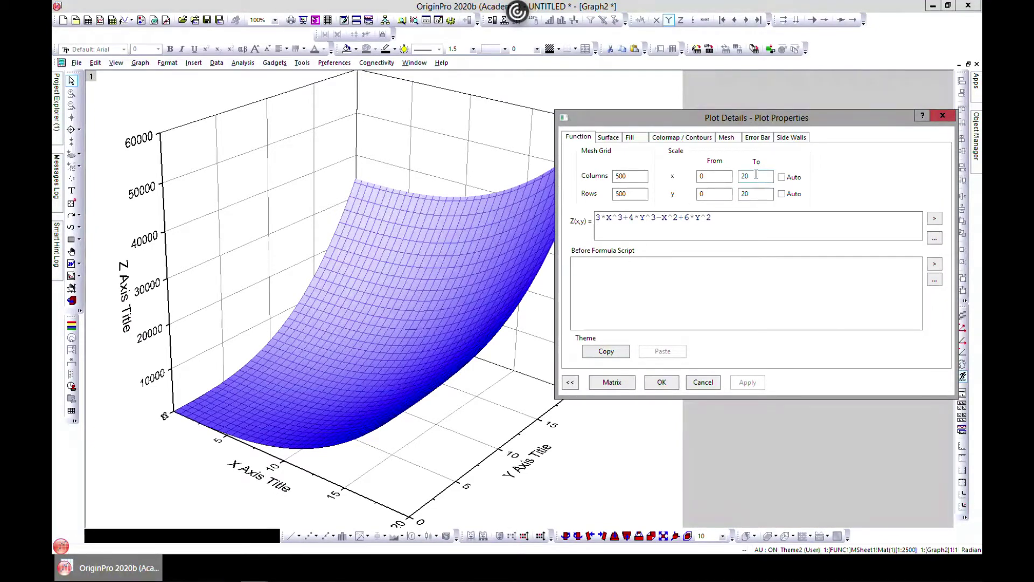
Try the X^4 term on the surface, then restore and apply the 3*X^3 formula
click(621, 222)
key(BackSpace)
text(4)
click(762, 385)
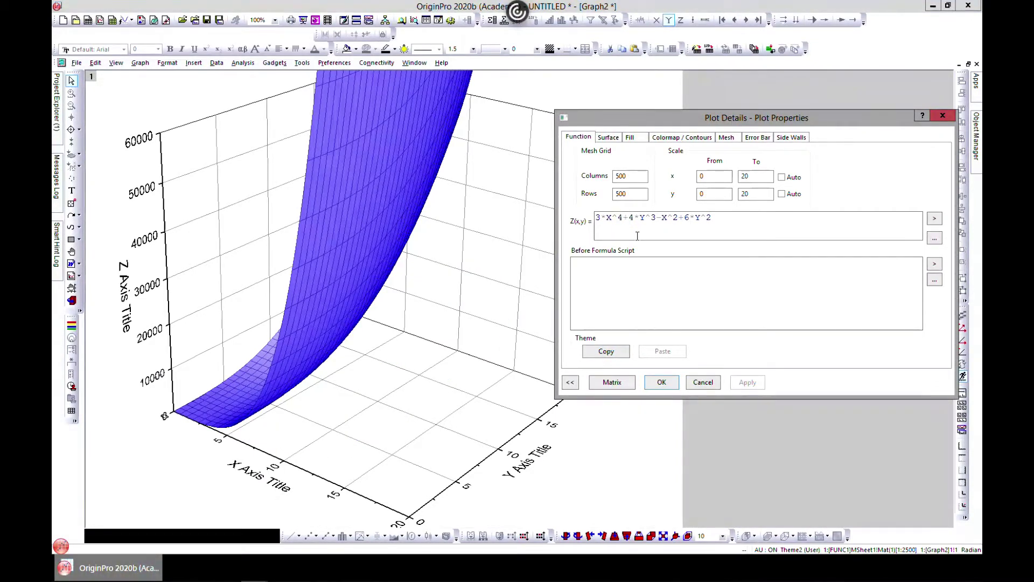
key(BackSpace)
text(3)
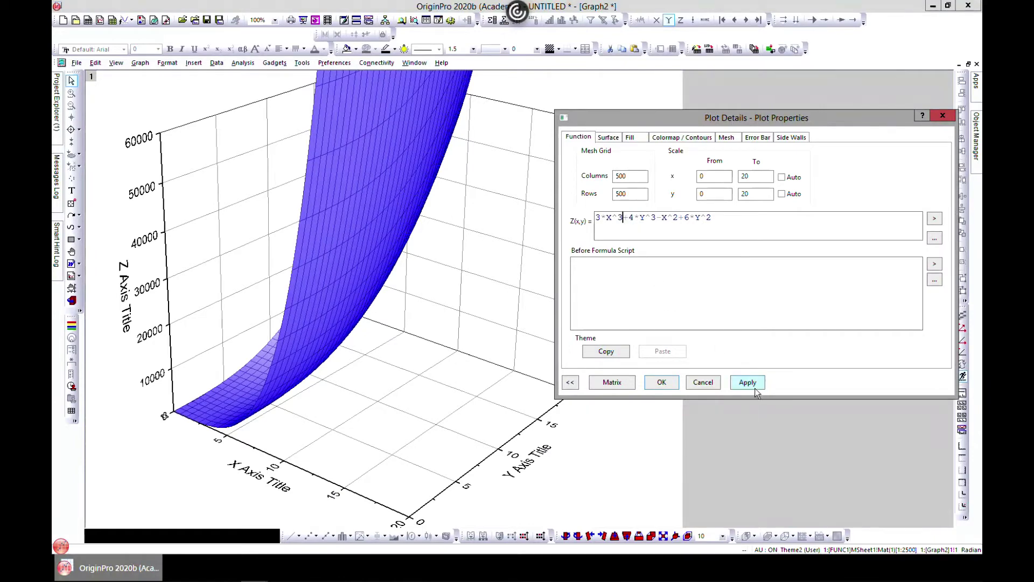
click(755, 385)
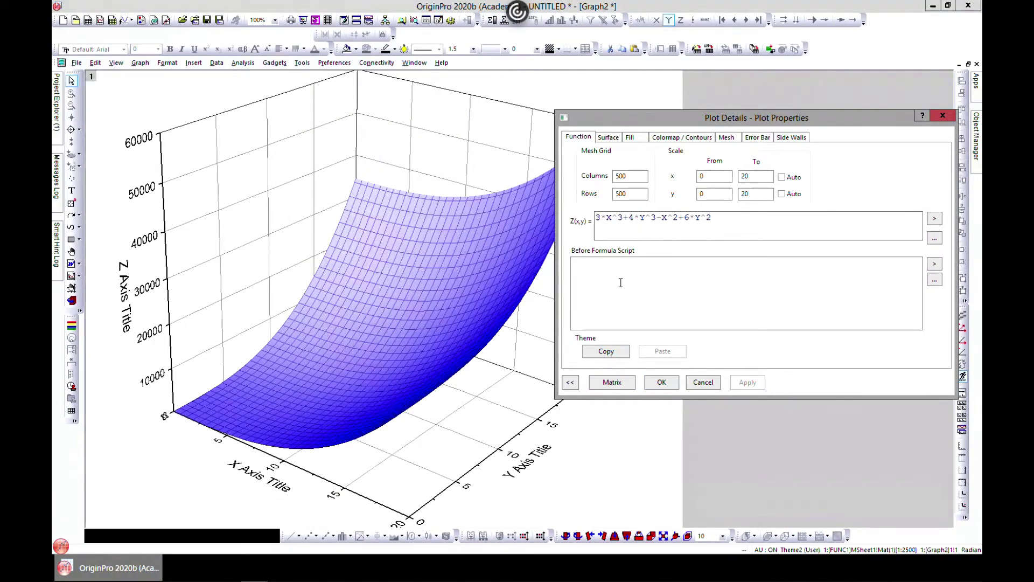
click(606, 139)
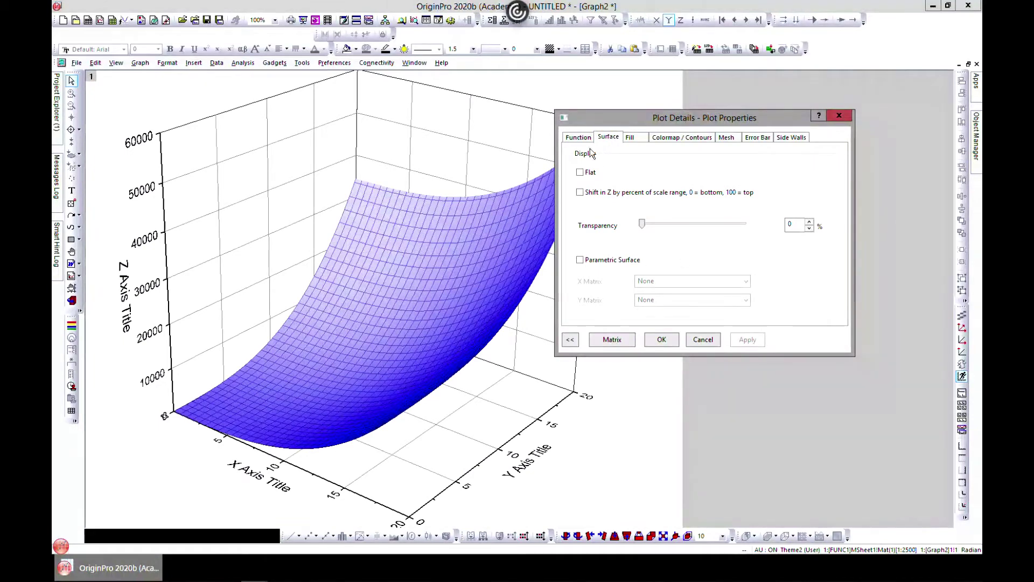
Apply a red front fill to the surface, then switch it to solid green
click(635, 139)
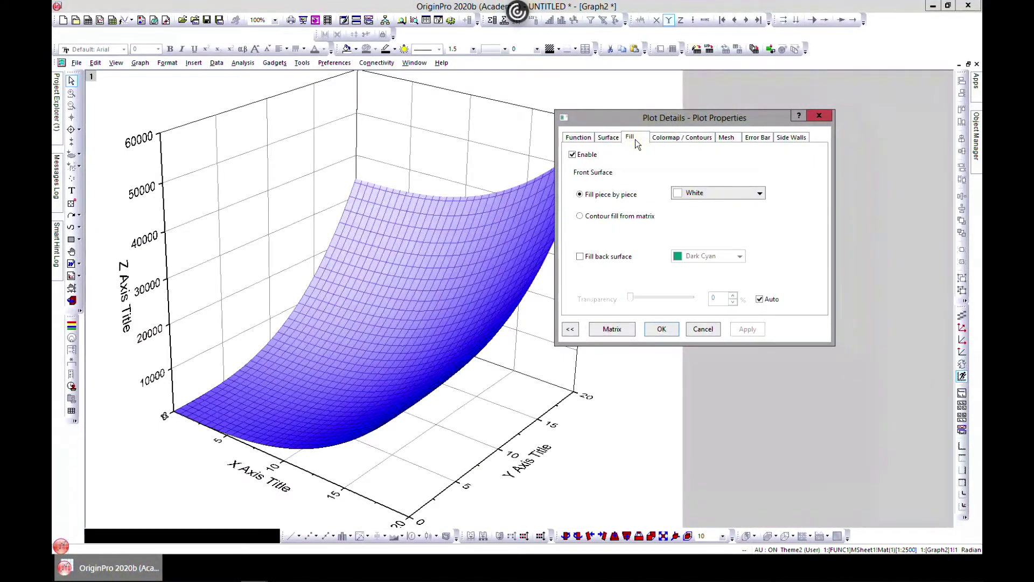
click(740, 201)
click(684, 218)
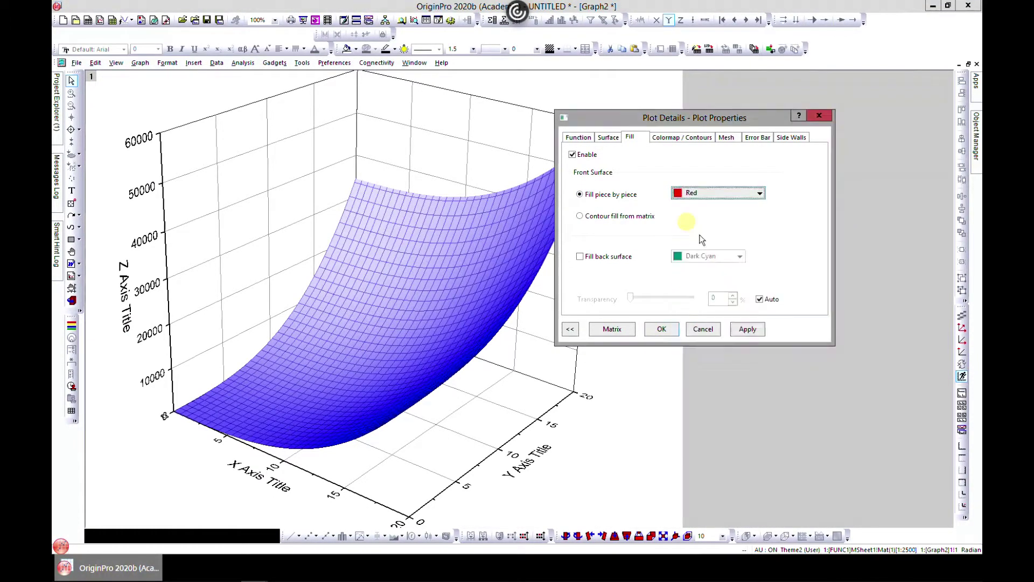
click(748, 329)
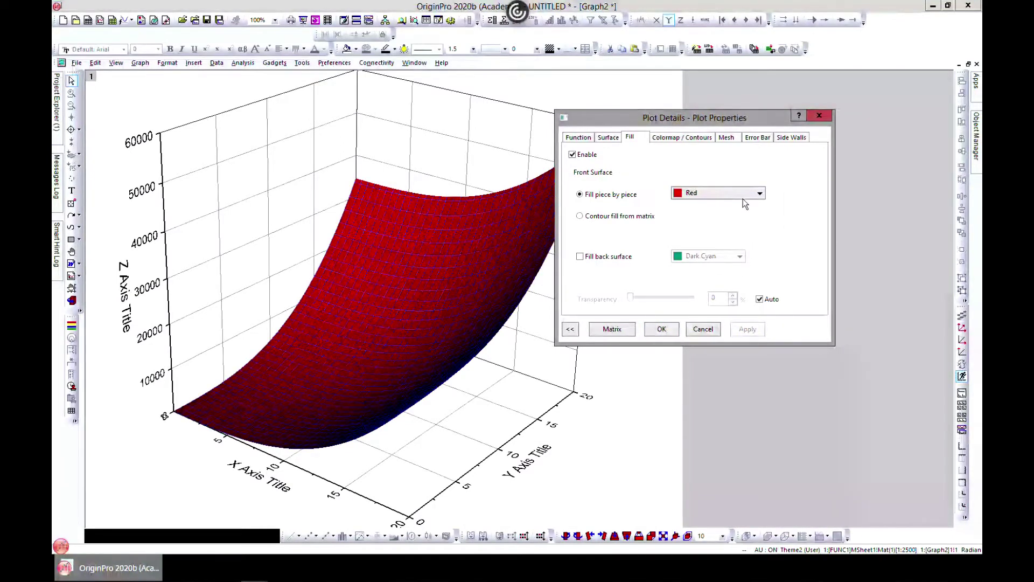
click(742, 193)
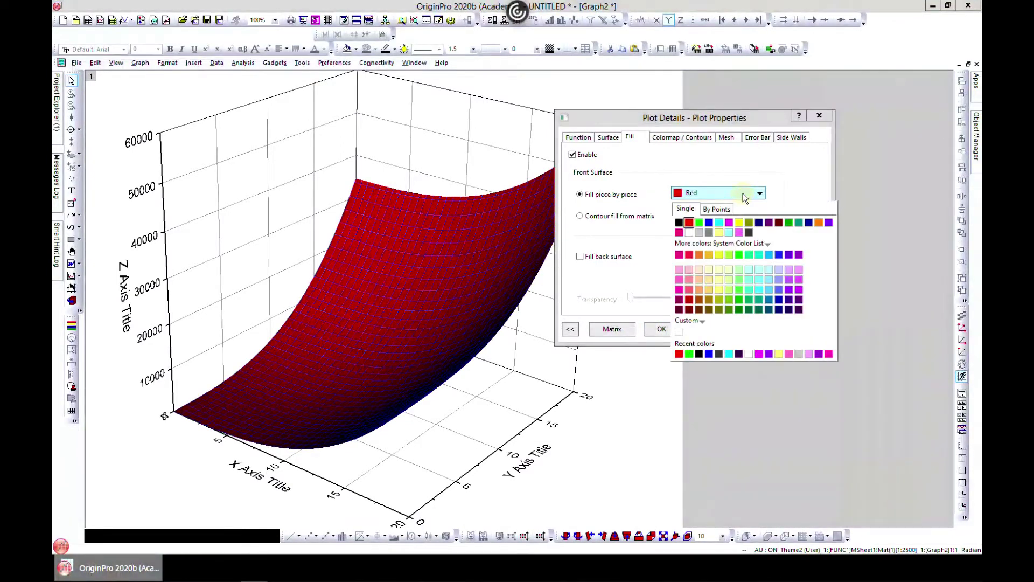
click(700, 223)
click(753, 330)
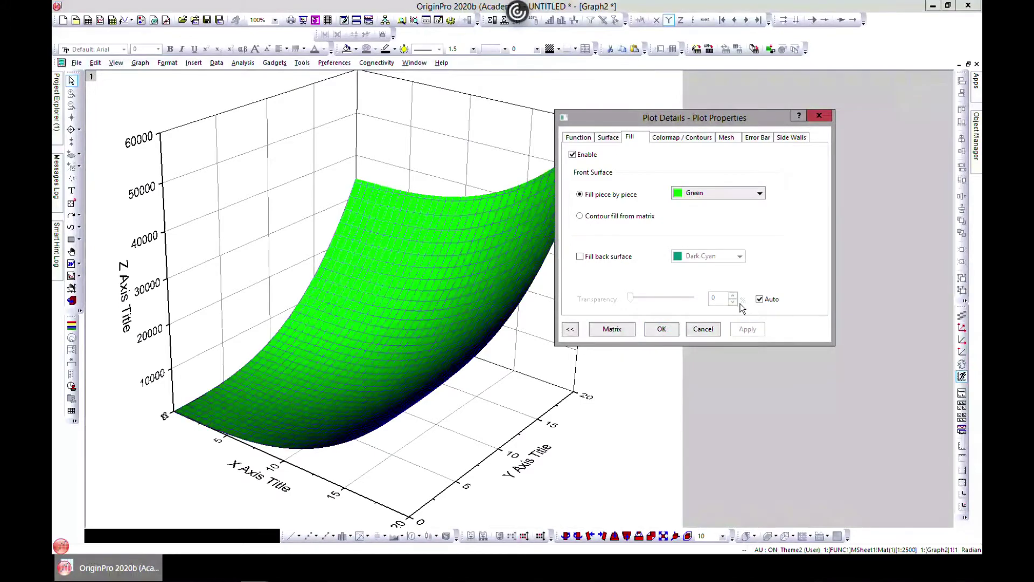
click(663, 139)
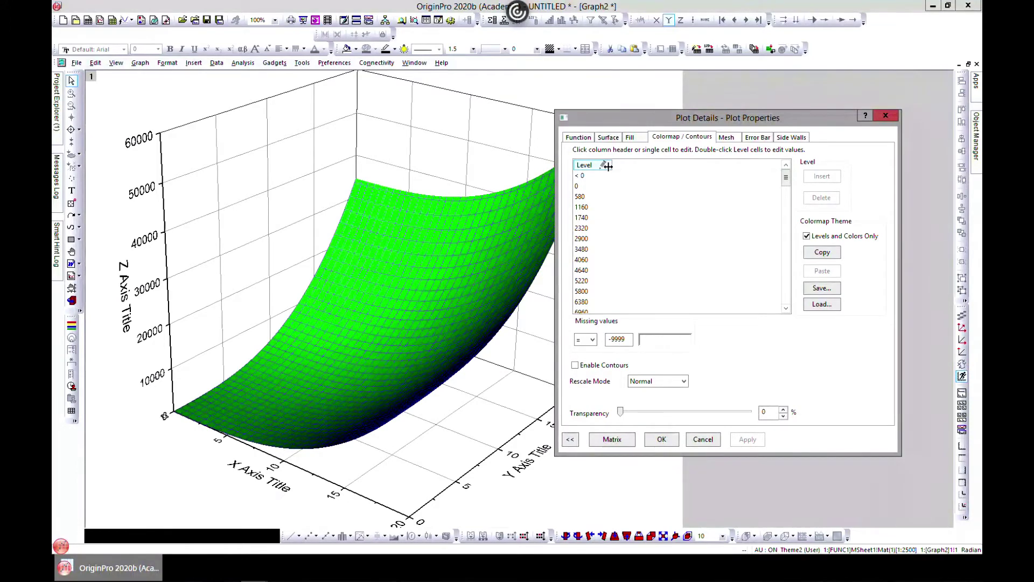
Add a 0 to 5.800E+4 colour scale legend to the graph and reopen the surface properties
click(606, 165)
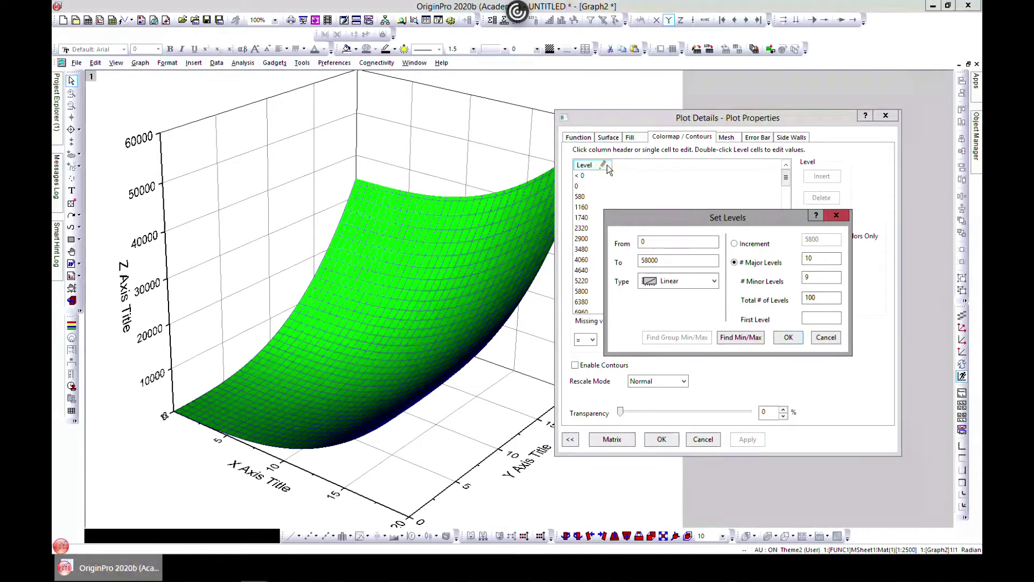
click(829, 218)
click(884, 116)
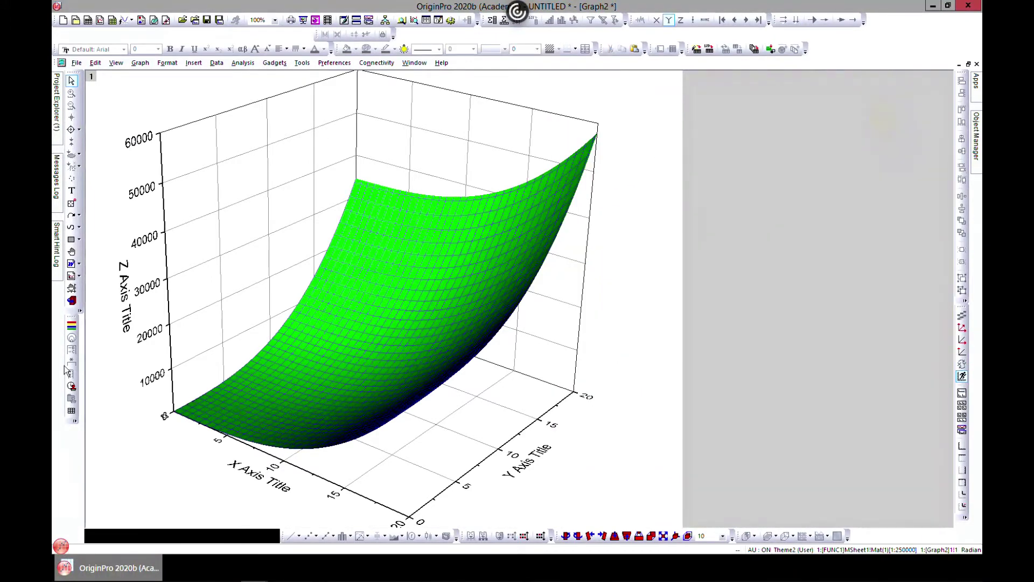
click(72, 326)
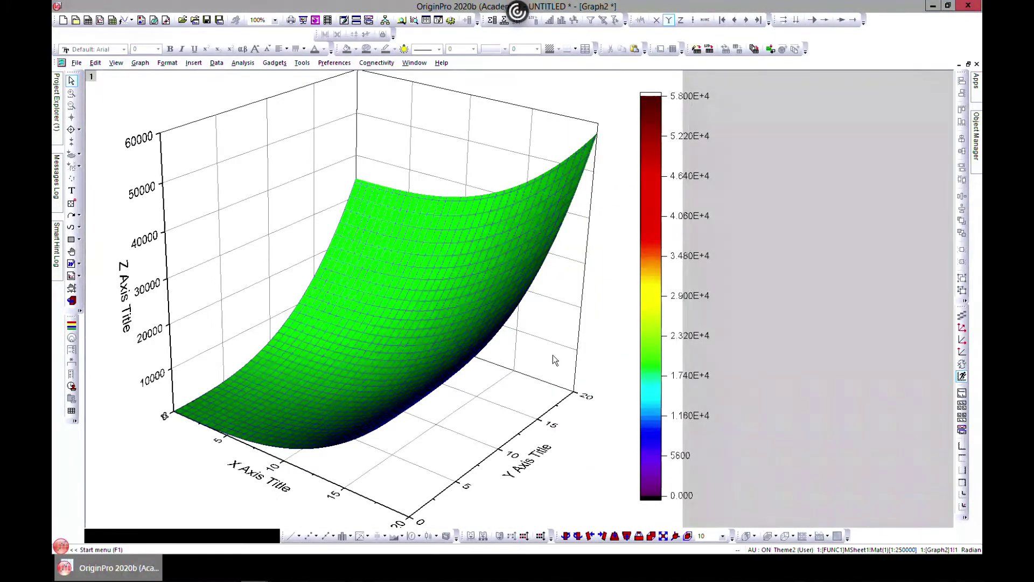
double_click(459, 266)
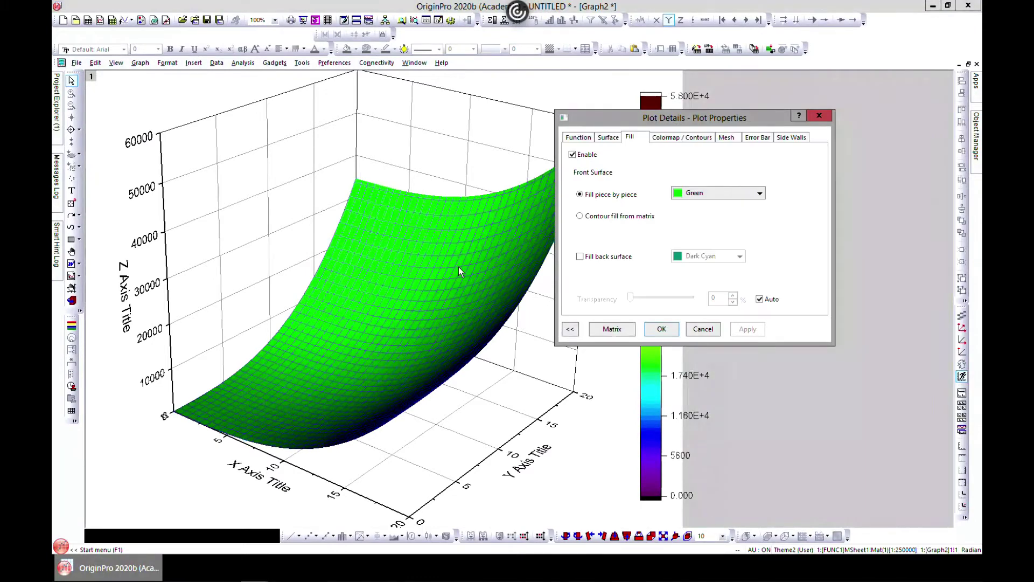
Review the colormap Set Levels without changes, then show the surface's Mesh settings
click(666, 138)
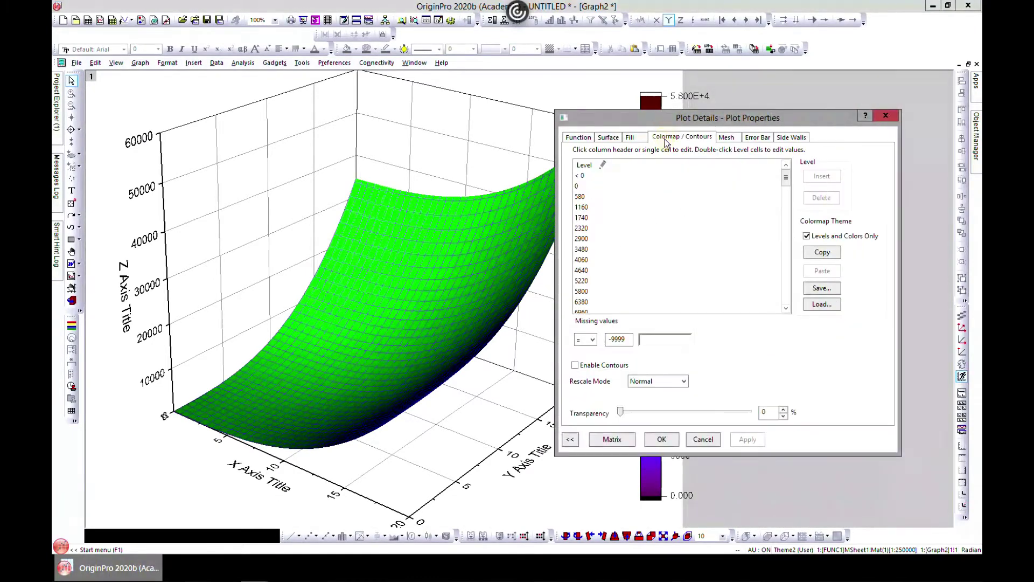
click(604, 165)
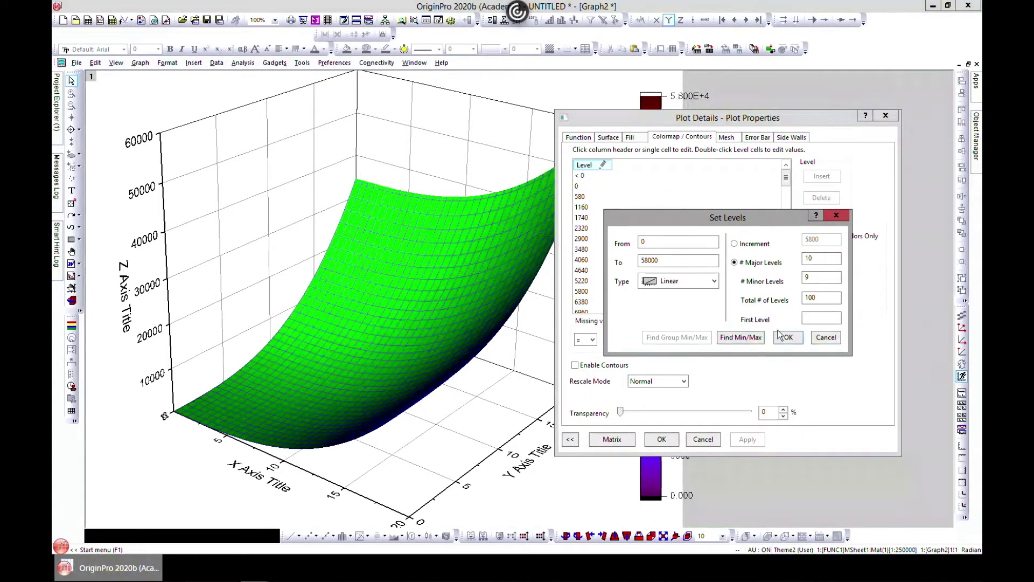
click(839, 217)
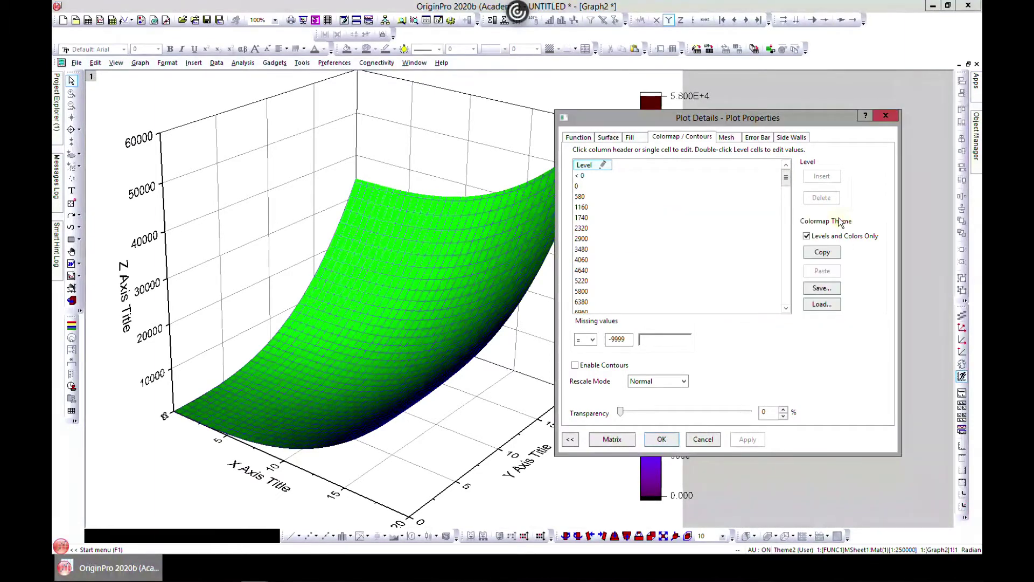
click(727, 138)
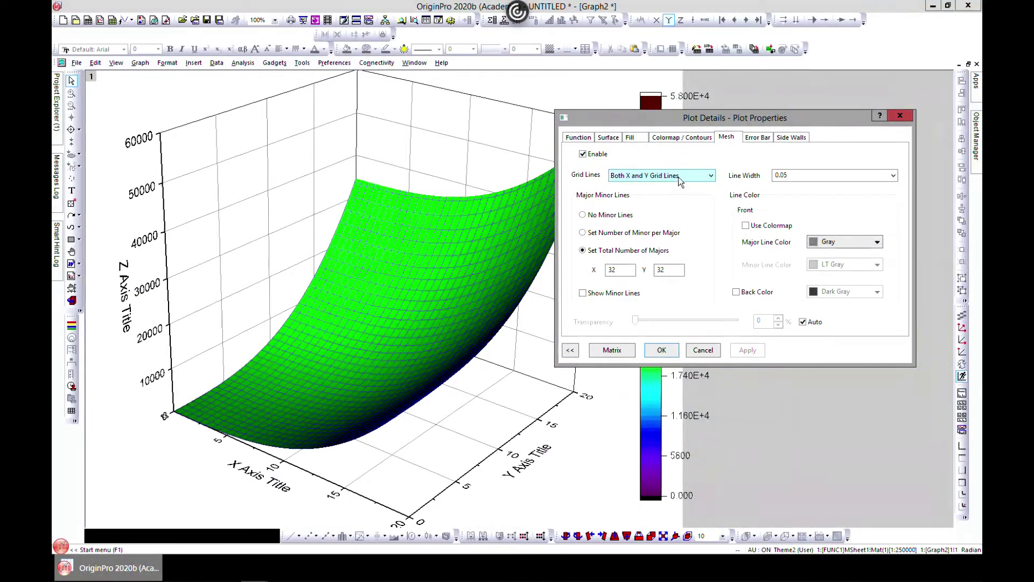
Keep both X and Y grid lines and colour the mesh lines by the colormap
click(697, 177)
click(702, 175)
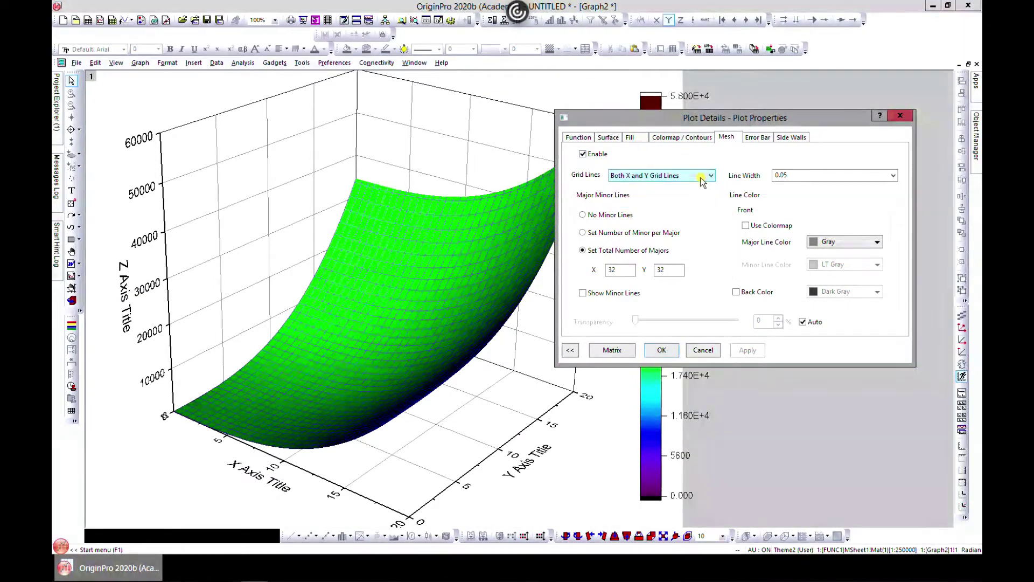
click(764, 226)
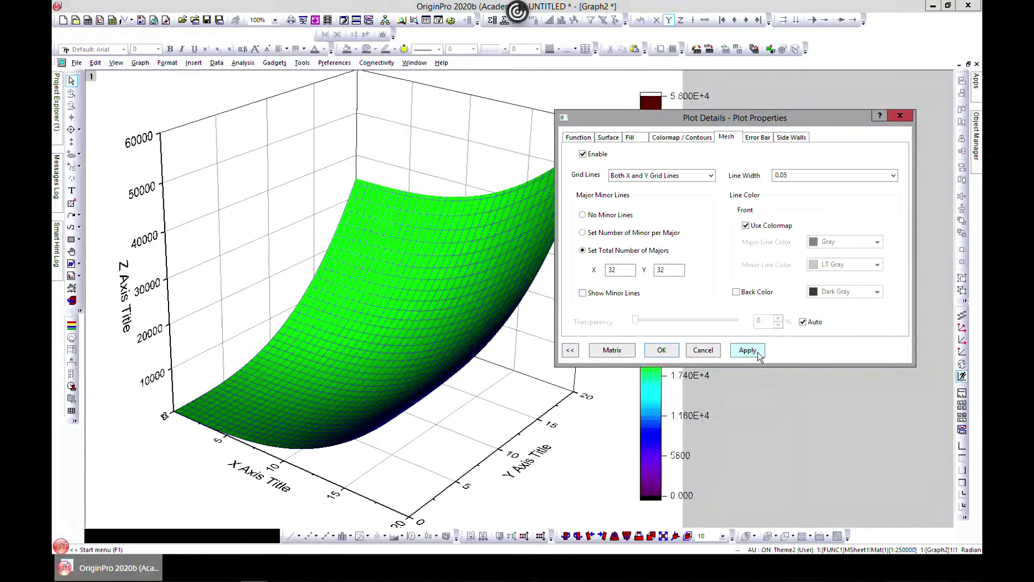
click(758, 353)
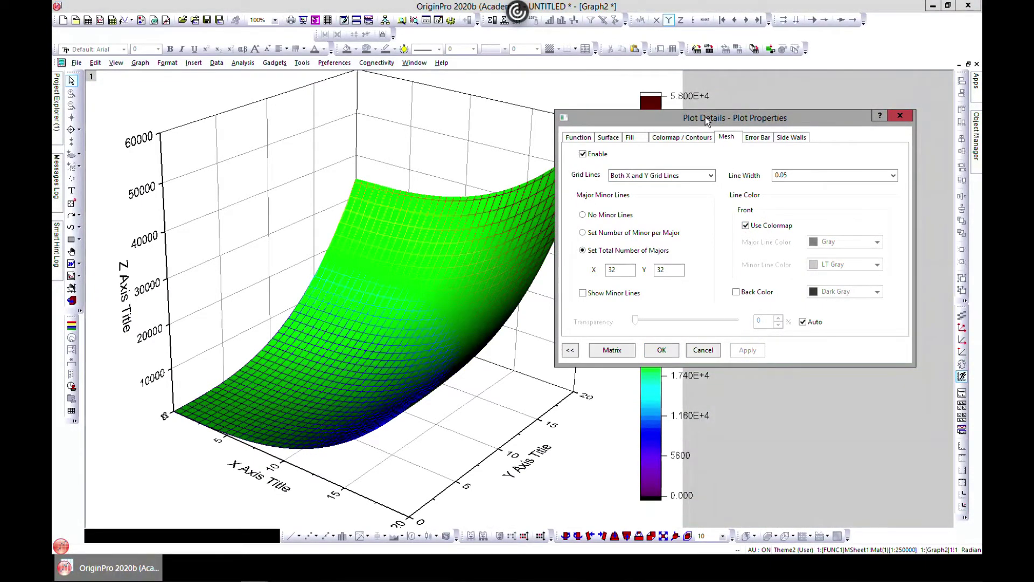
Set the mesh line width to 1 and move to the Side Walls settings
mouse_move(706, 116)
mouse_down()
mouse_move(838, 237)
mouse_move(745, 171)
mouse_move(699, 122)
mouse_up()
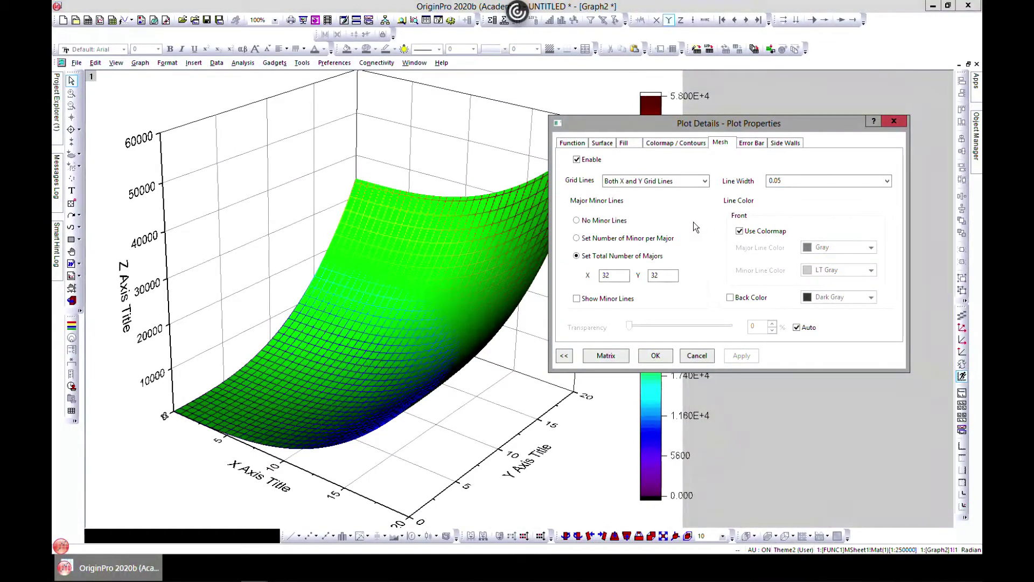
click(795, 182)
click(887, 181)
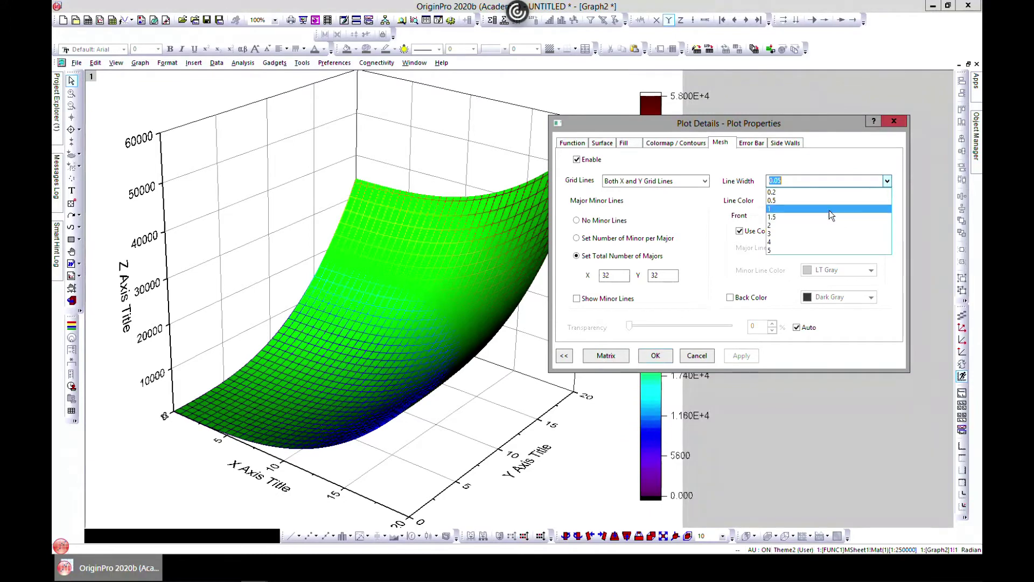
click(829, 209)
click(744, 356)
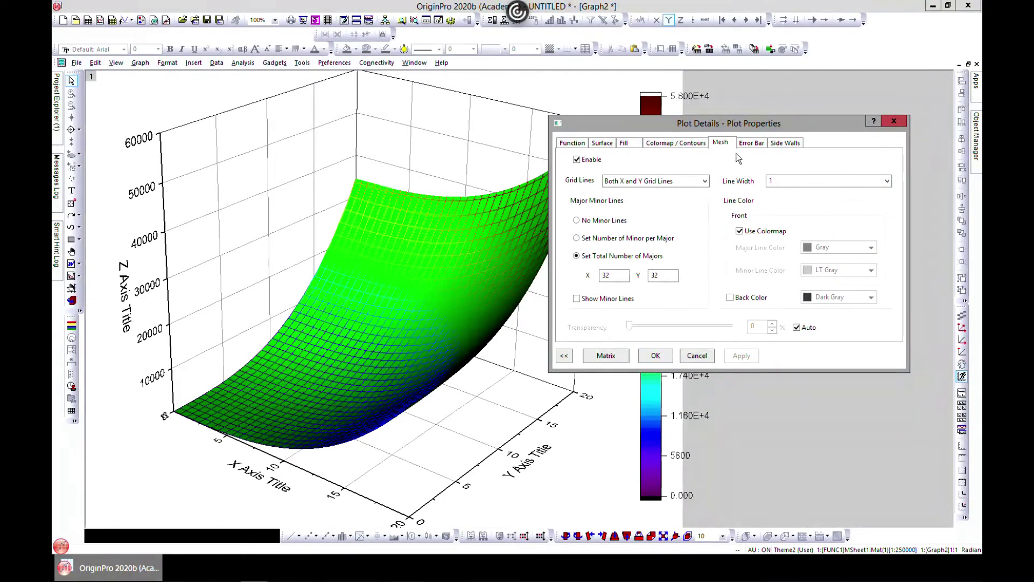
click(752, 144)
click(785, 143)
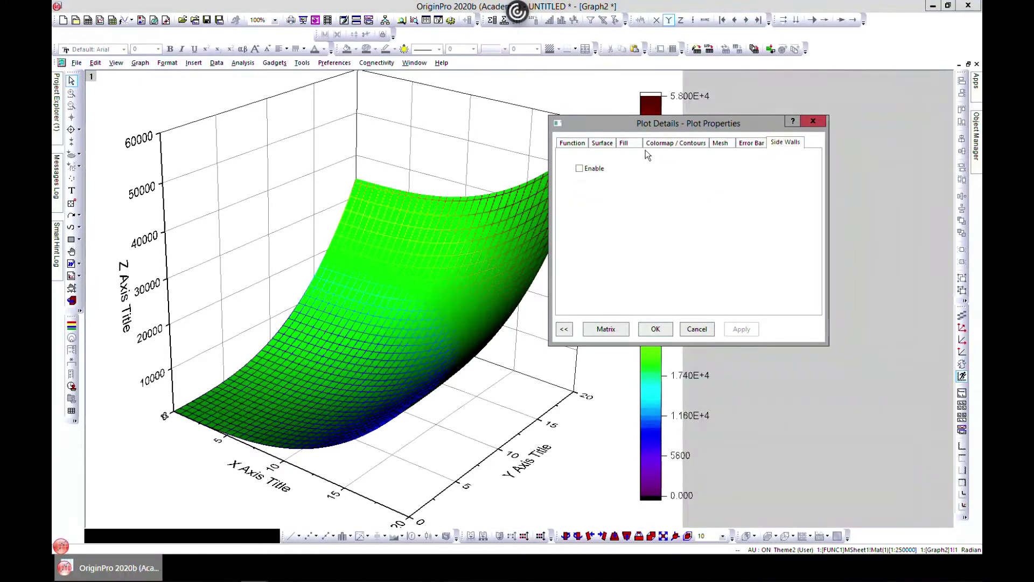
Preview black side walls on the surface, disable them again, and close Plot Details
click(580, 168)
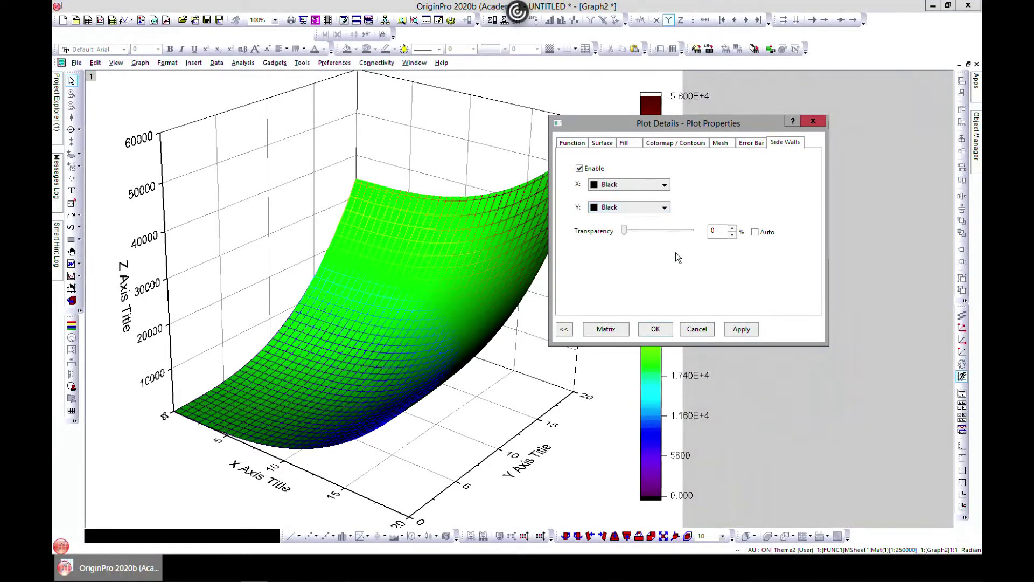
click(752, 331)
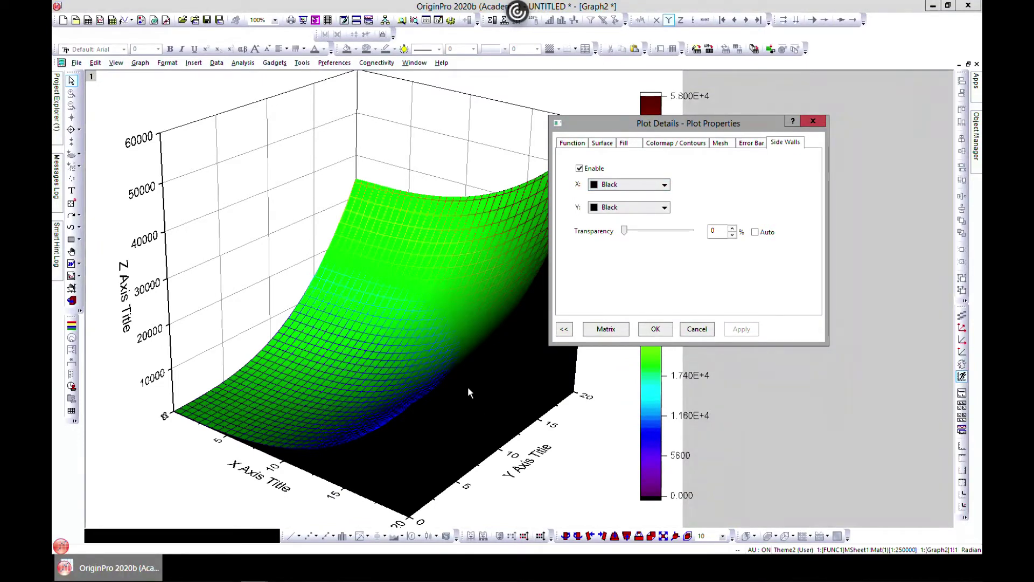
click(580, 169)
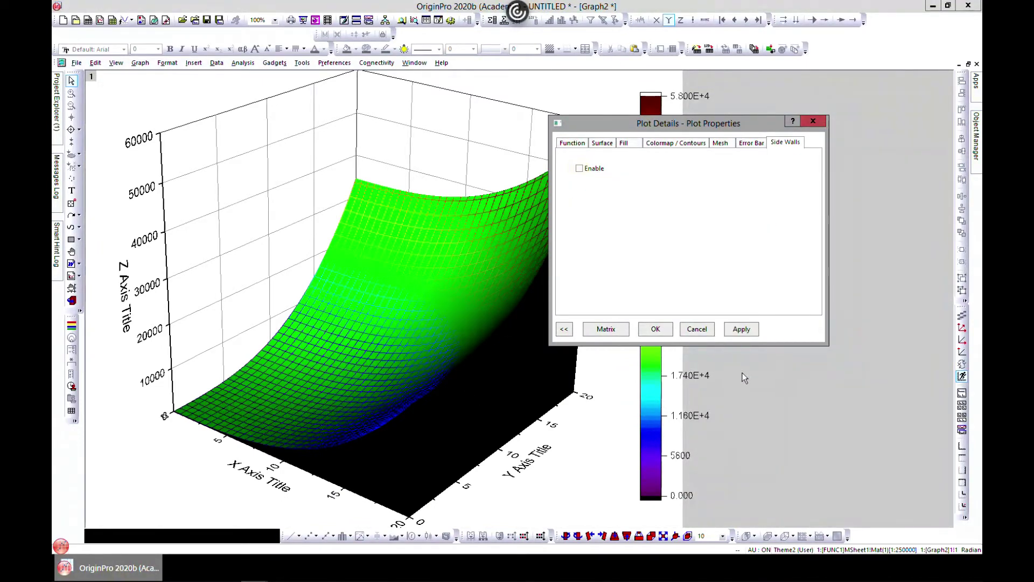
click(742, 330)
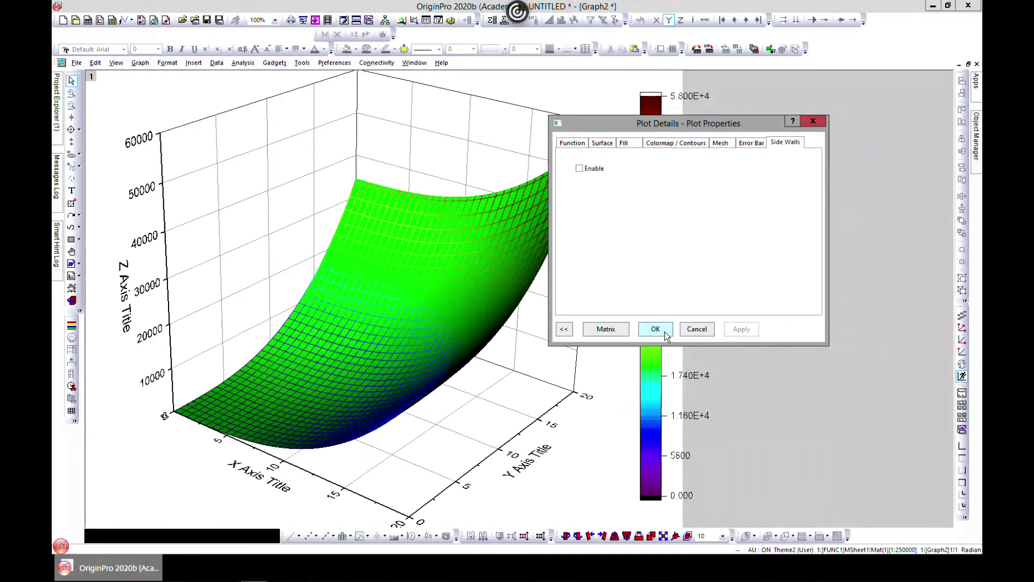
click(656, 330)
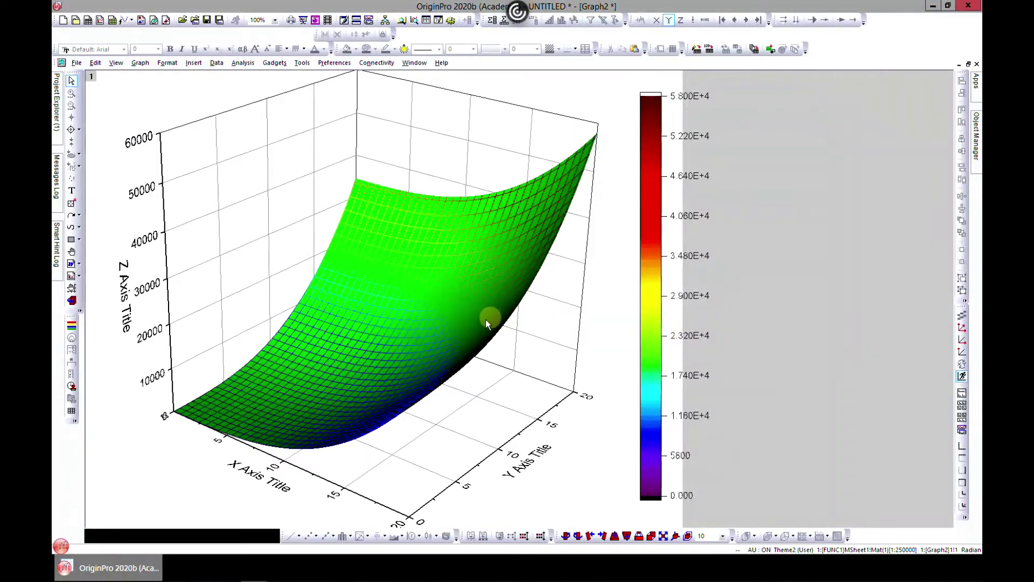
Freely rotate the 3D graph layer until the Z axis sits on the right
click(355, 138)
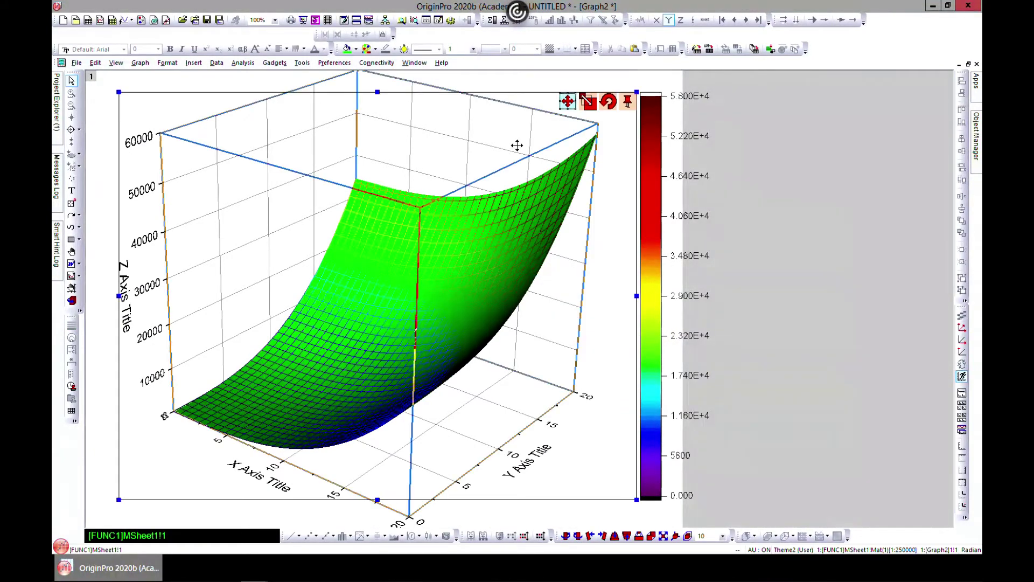
click(609, 101)
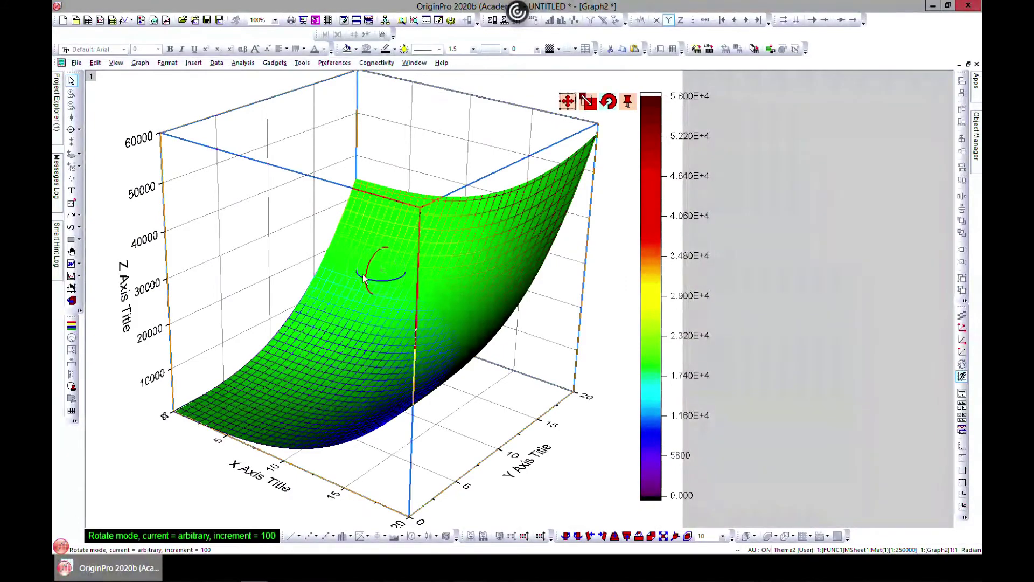
drag(389, 280, 416, 274)
Delete the colour scale, restore it with undo, and open the layer's properties
click(654, 288)
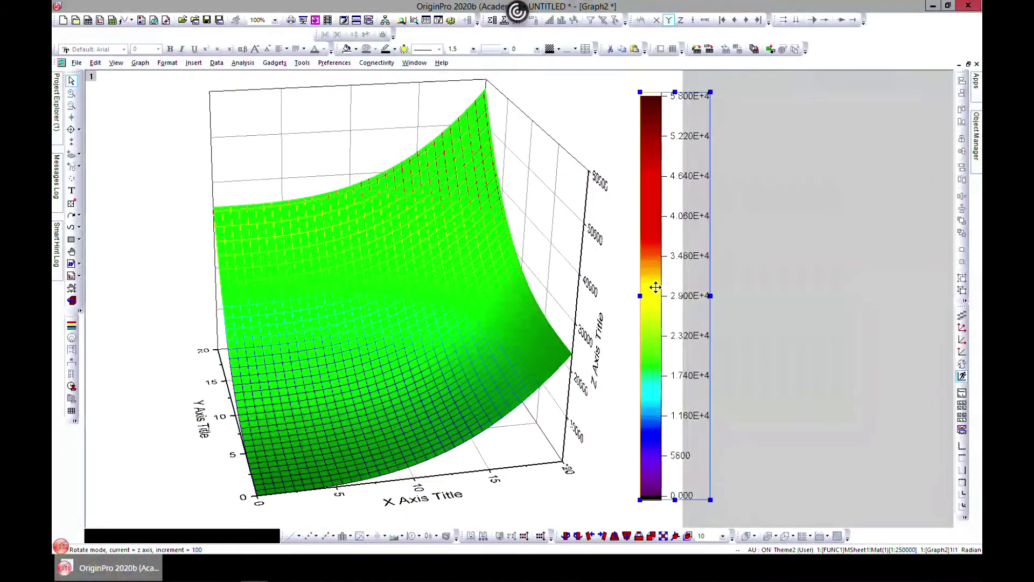
key(Delete)
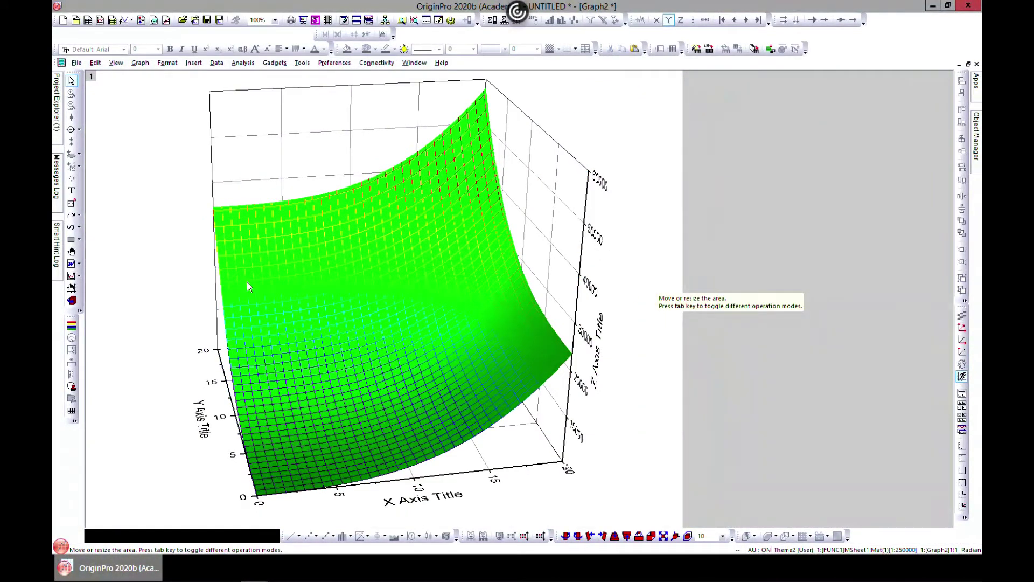
key(ctrl+z)
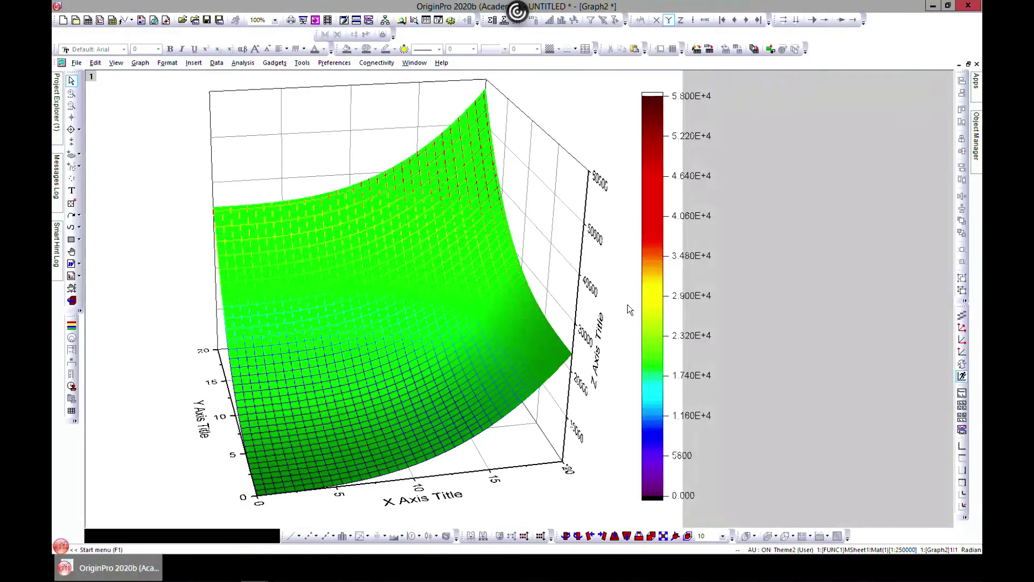
click(663, 287)
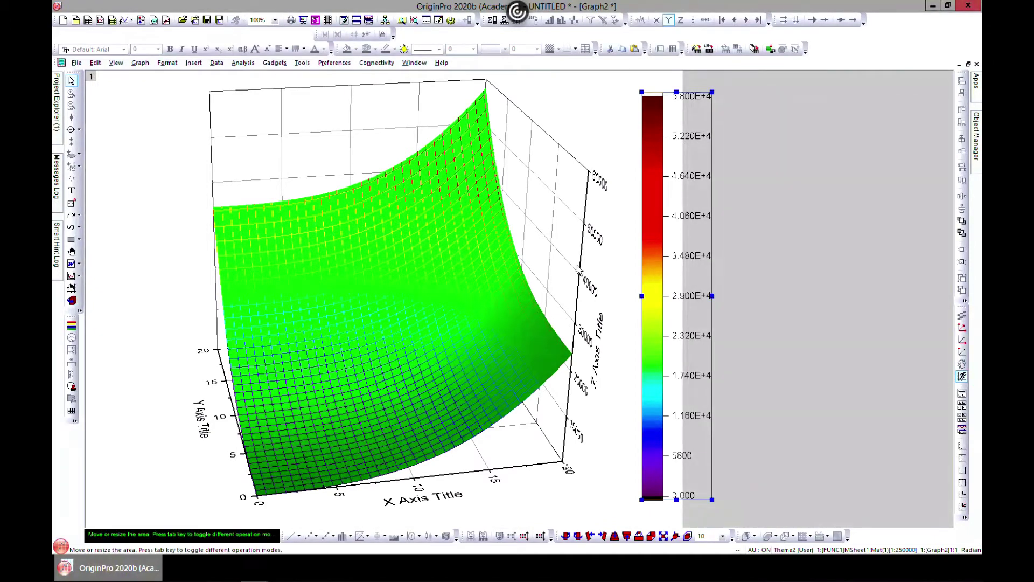
double_click(560, 257)
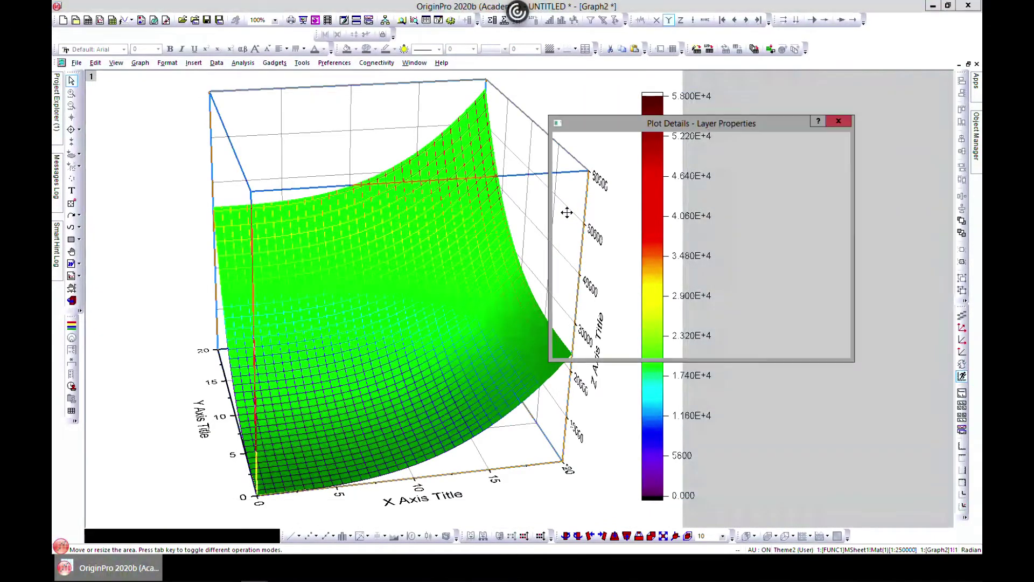
On the Planes settings, set Cube to Whole Cube with a solid width-3 line, apply, and confirm
click(757, 143)
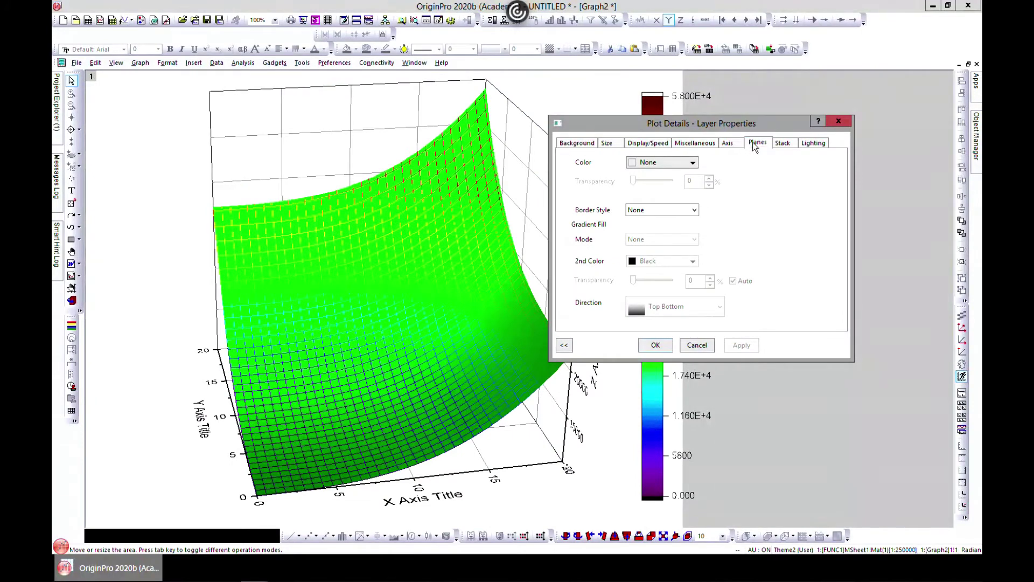
click(622, 249)
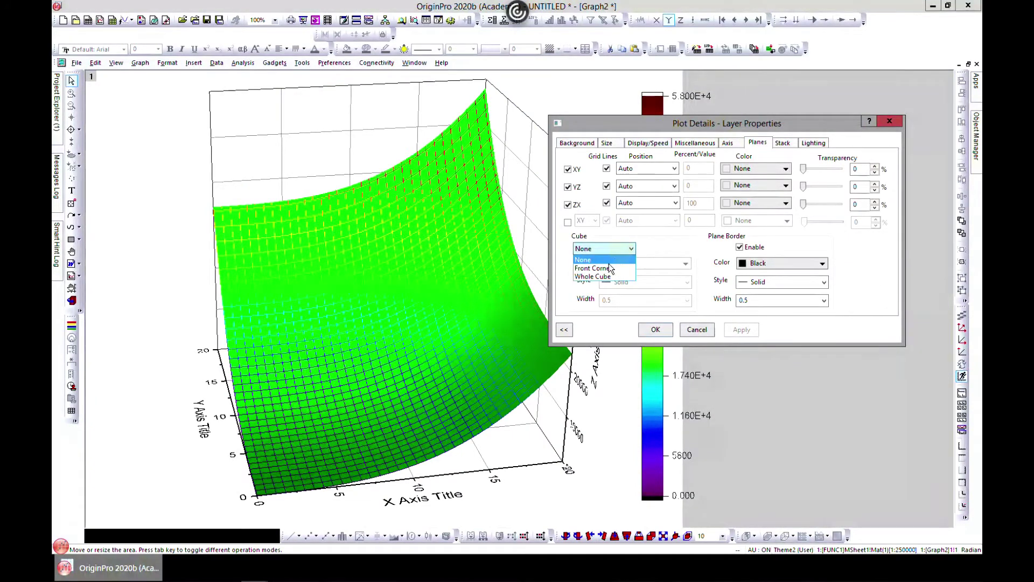
click(609, 268)
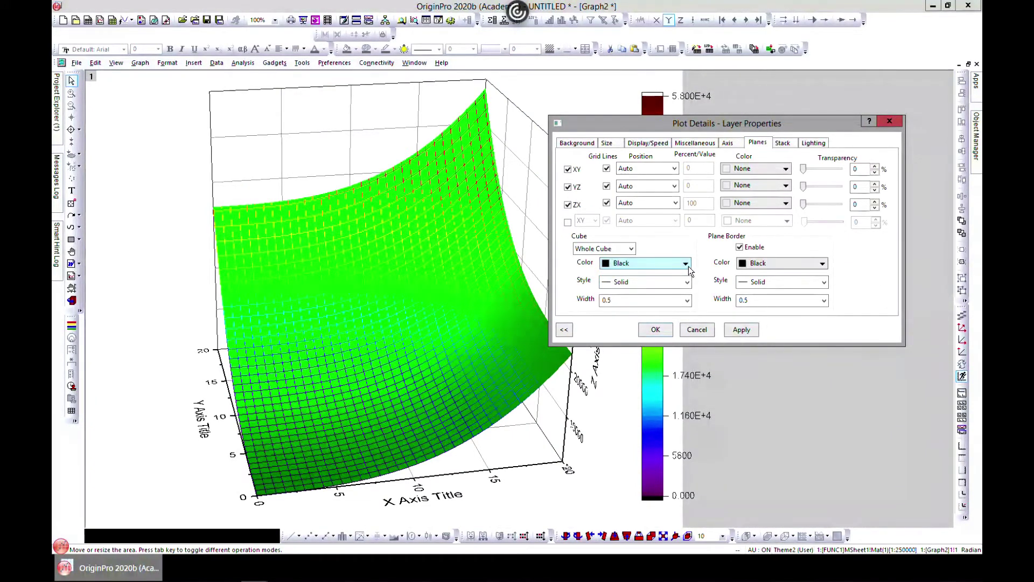
click(689, 281)
click(699, 264)
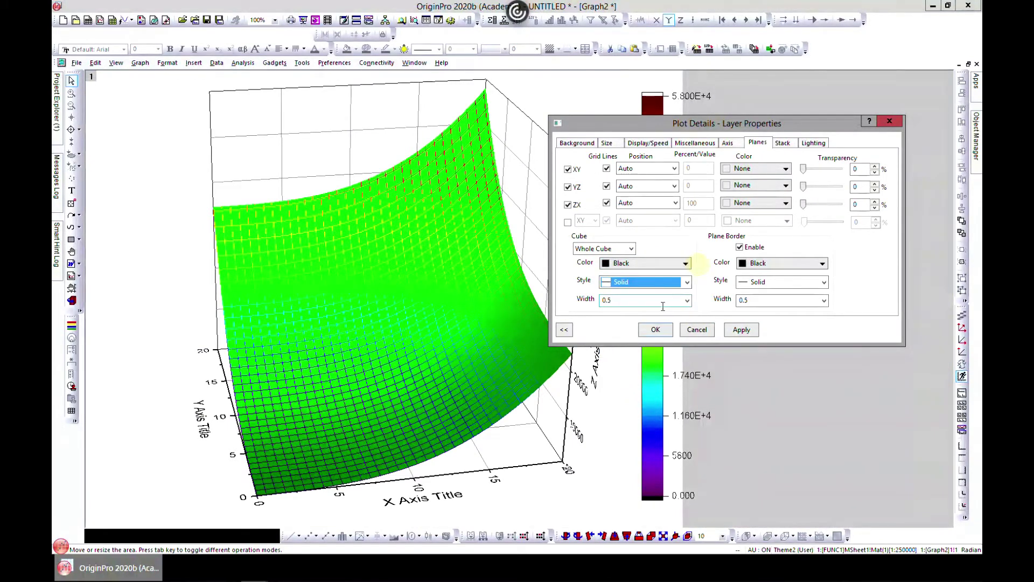
click(685, 303)
click(643, 352)
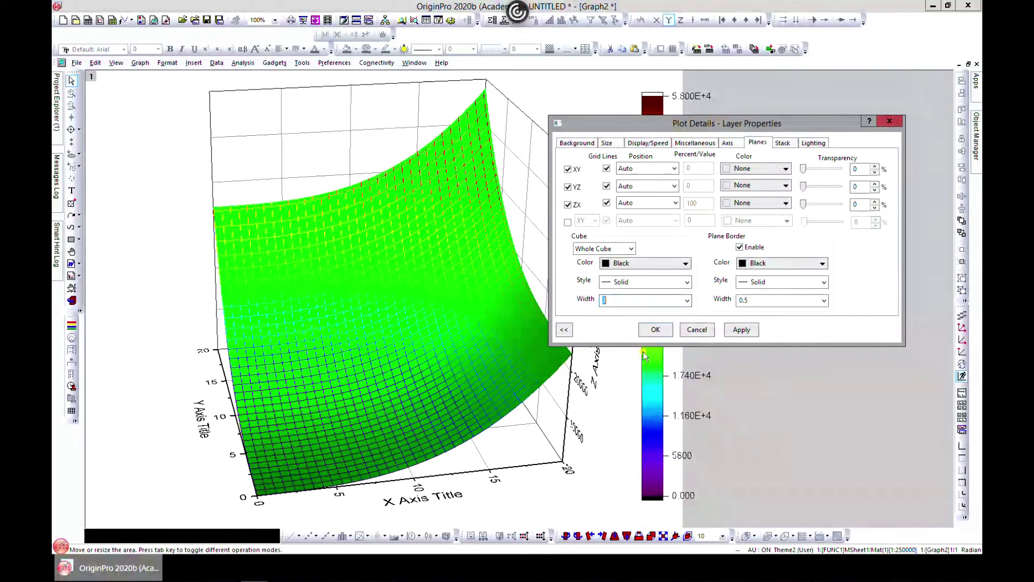
click(734, 331)
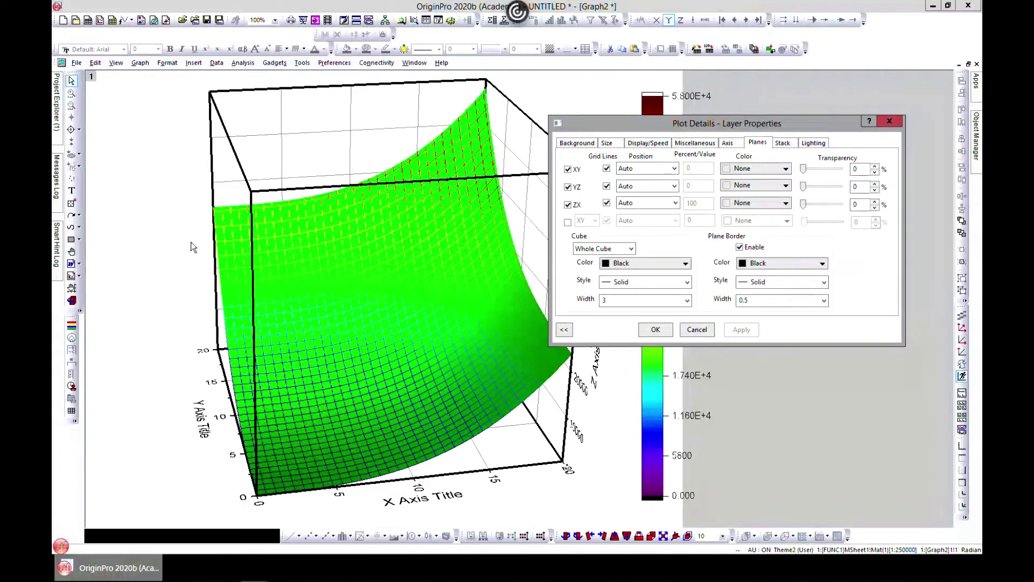
click(667, 328)
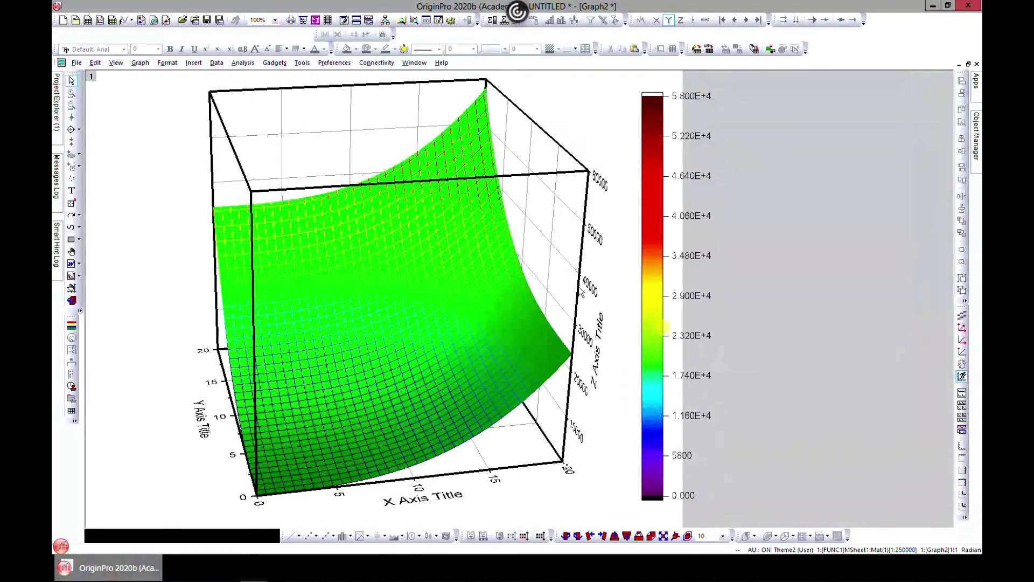
Rotate the cube surface graph to a new viewing angle
click(429, 116)
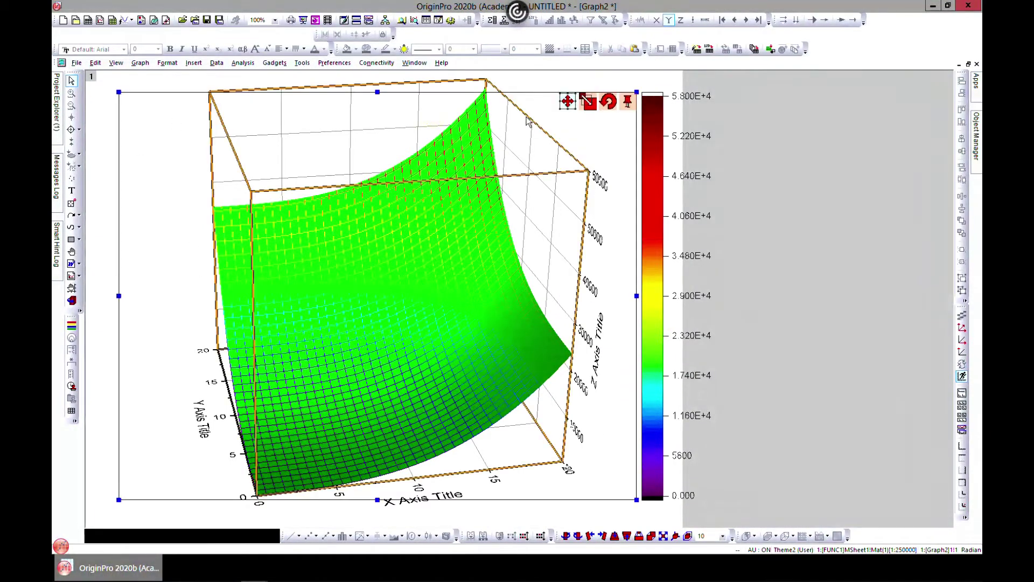
click(607, 108)
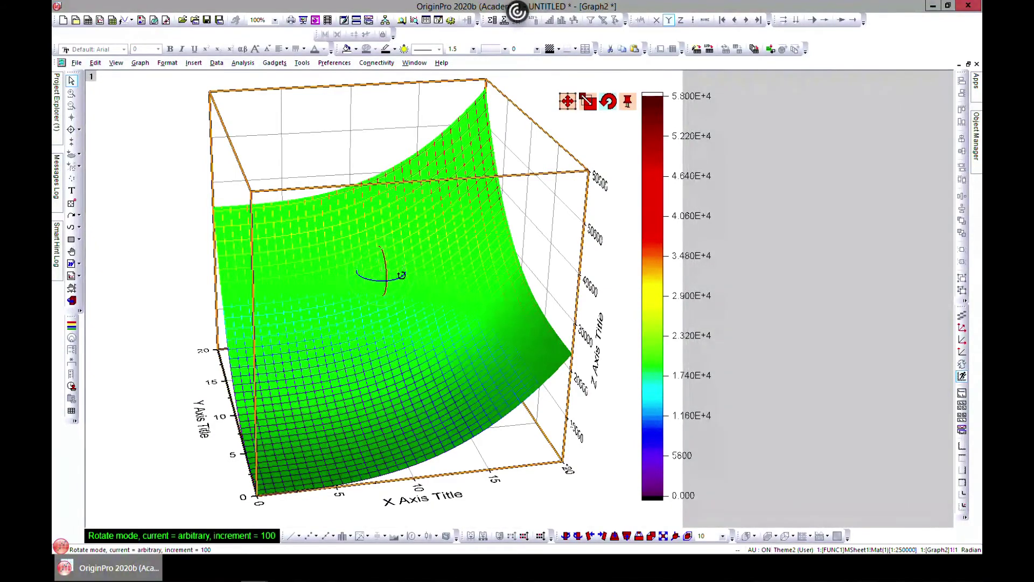
drag(394, 269, 375, 278)
Open and close the surface plot's Plot Details twice without changes
double_click(305, 244)
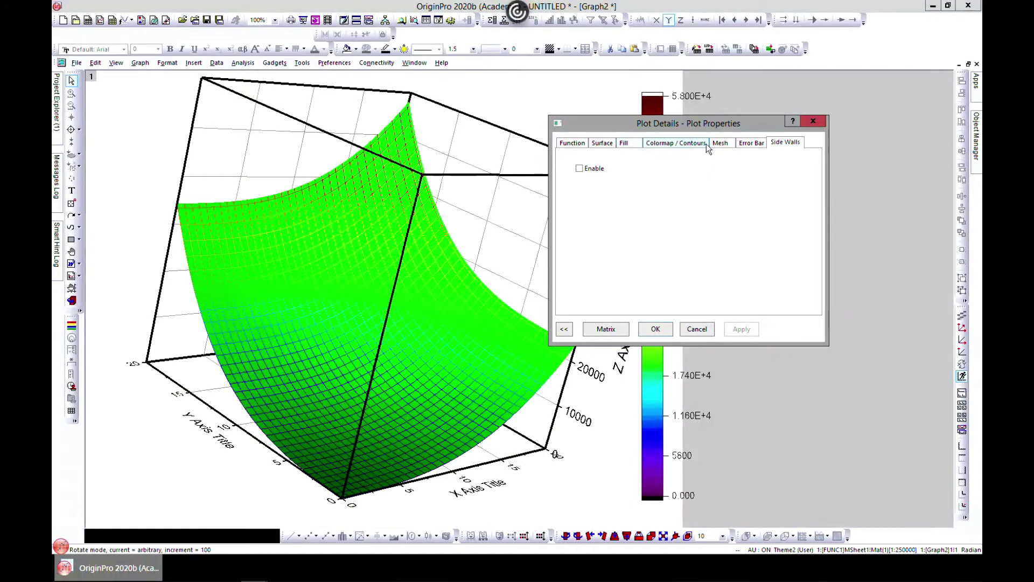
click(813, 120)
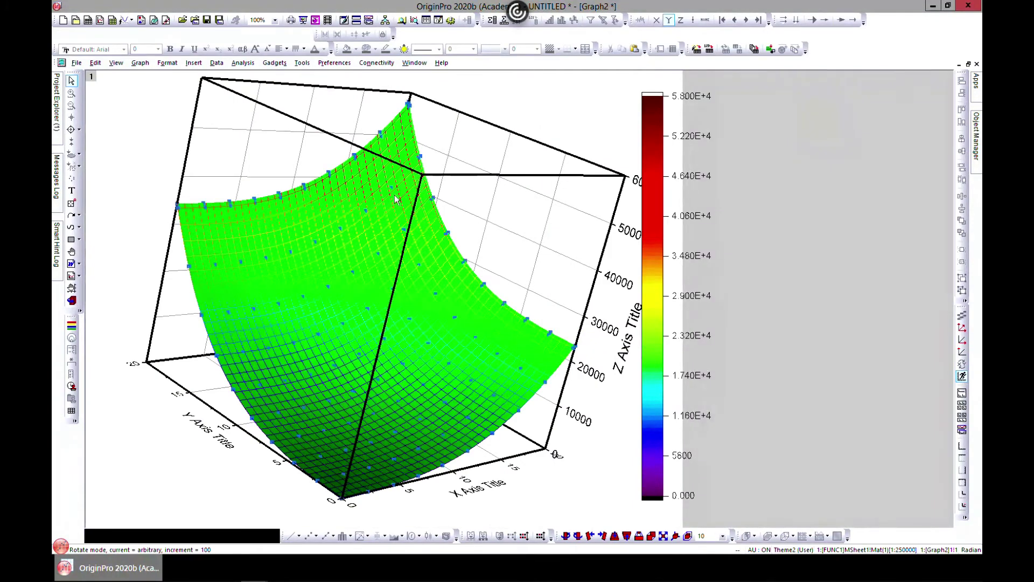
double_click(395, 199)
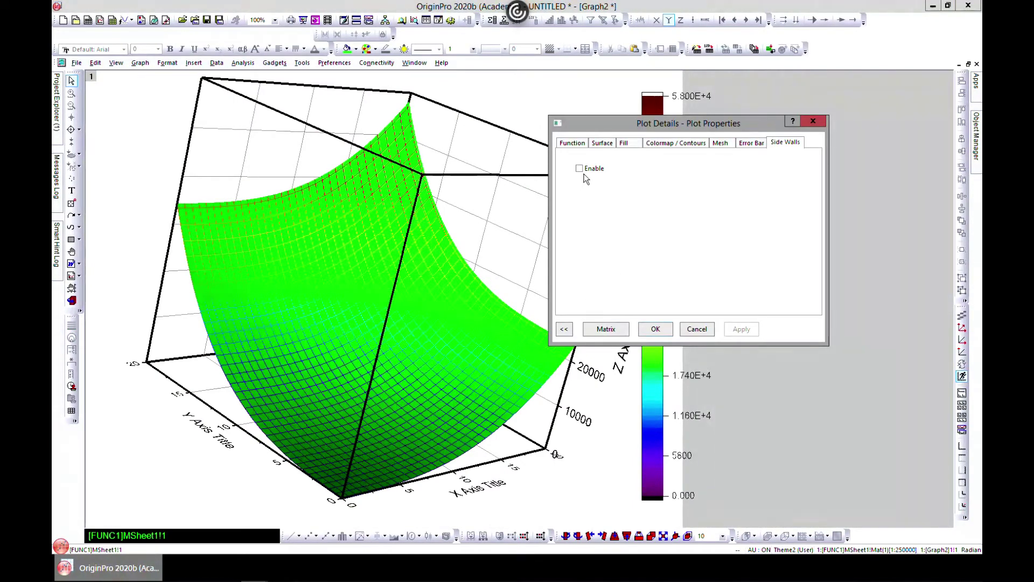
click(819, 121)
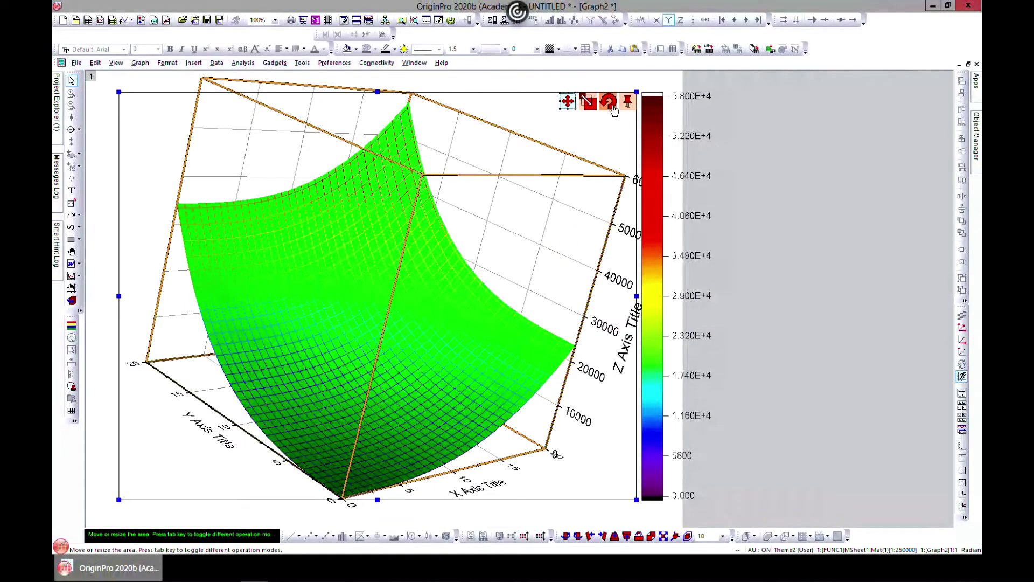
Put the graph layer into rotate mode and restore Graph2 to a floating window
click(614, 179)
key(Tab)
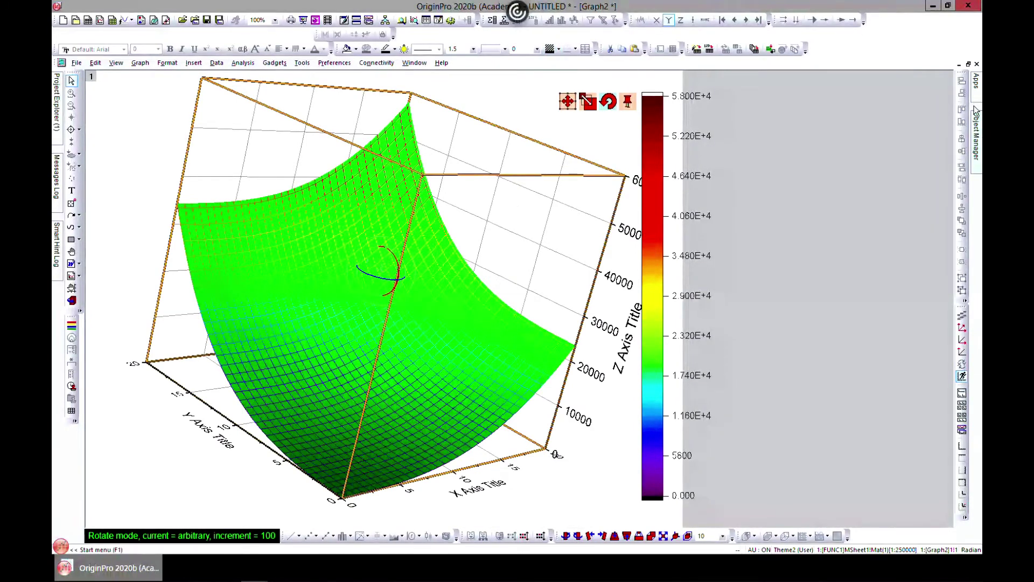
click(968, 64)
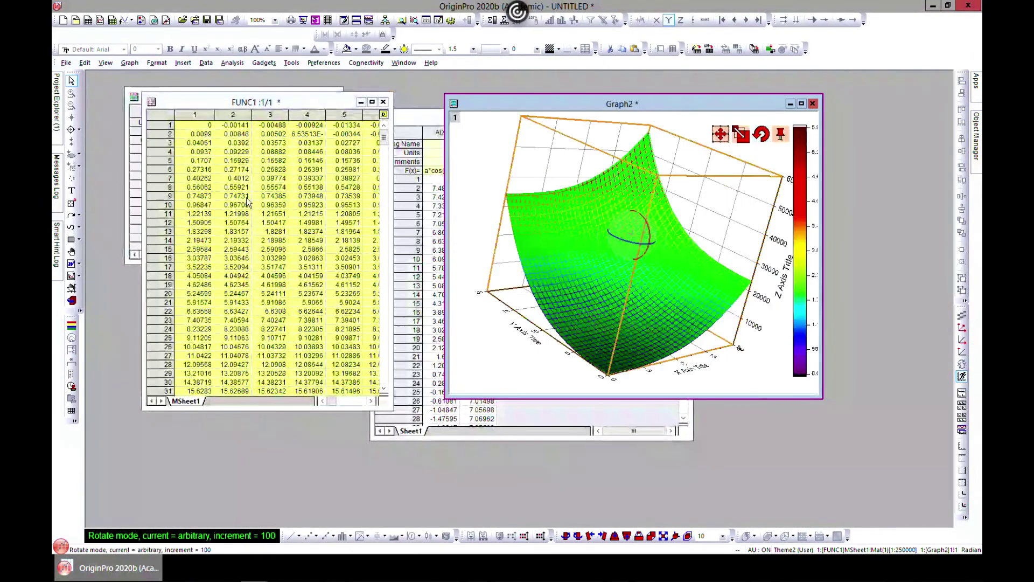
Move Graph2 left and the FUNC1 matrix down-right, then bring Book1 forward
mouse_move(471, 105)
mouse_down()
mouse_move(309, 112)
mouse_move(356, 128)
mouse_up()
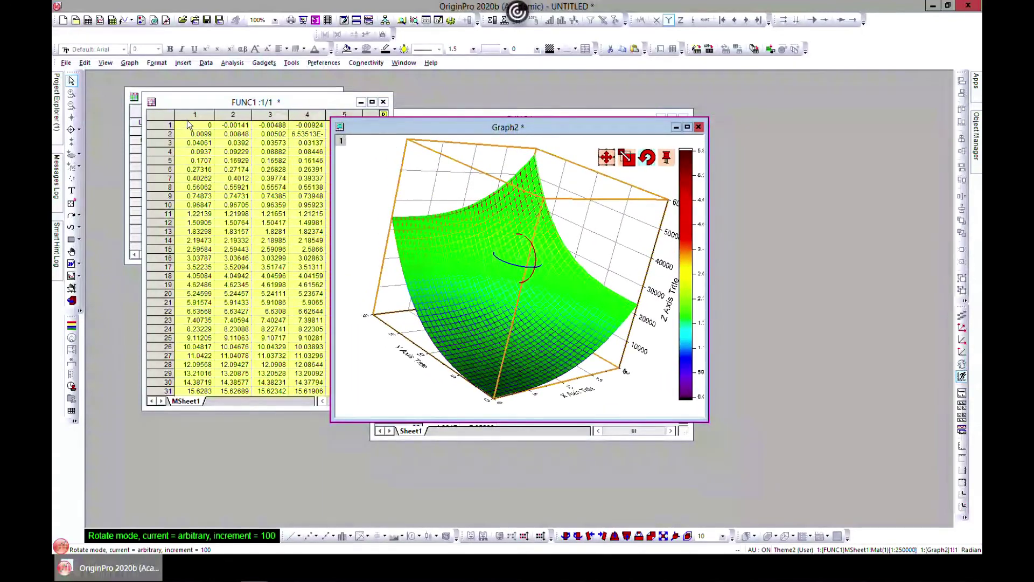
drag(251, 103, 275, 155)
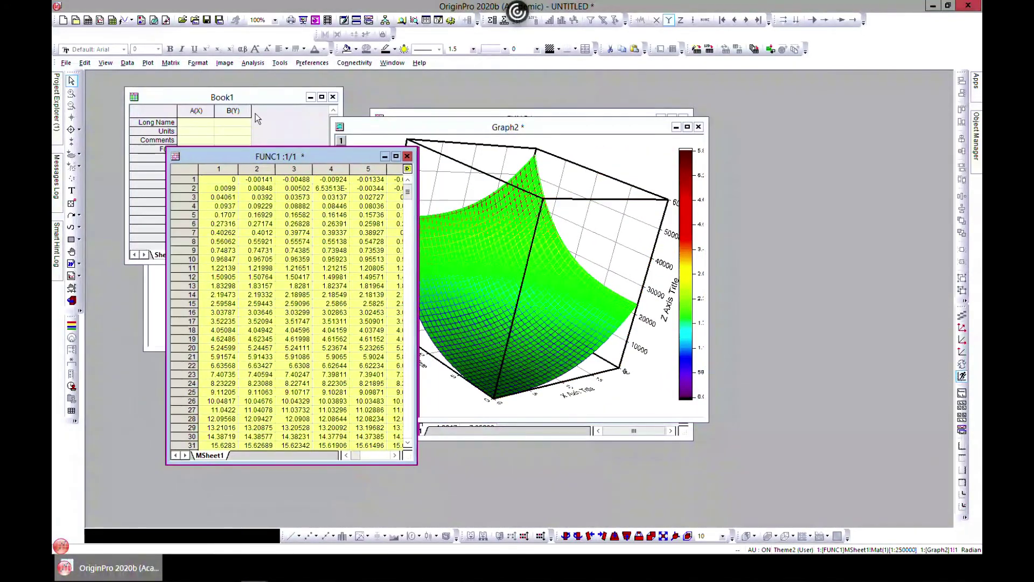
click(248, 94)
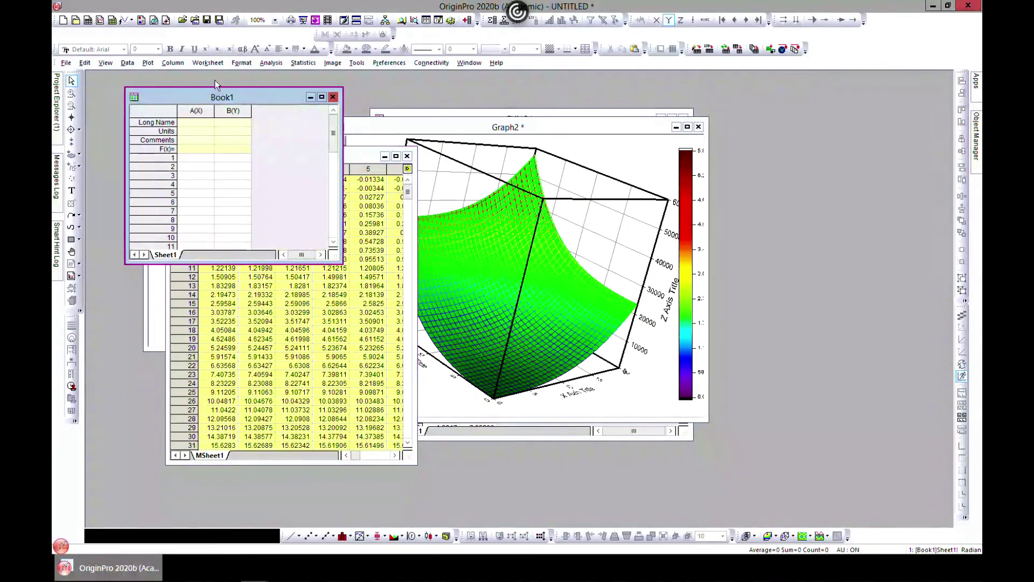
Start a new 2D function plot from the Plot menu's Function Plot gallery
click(148, 63)
mouse_move(194, 217)
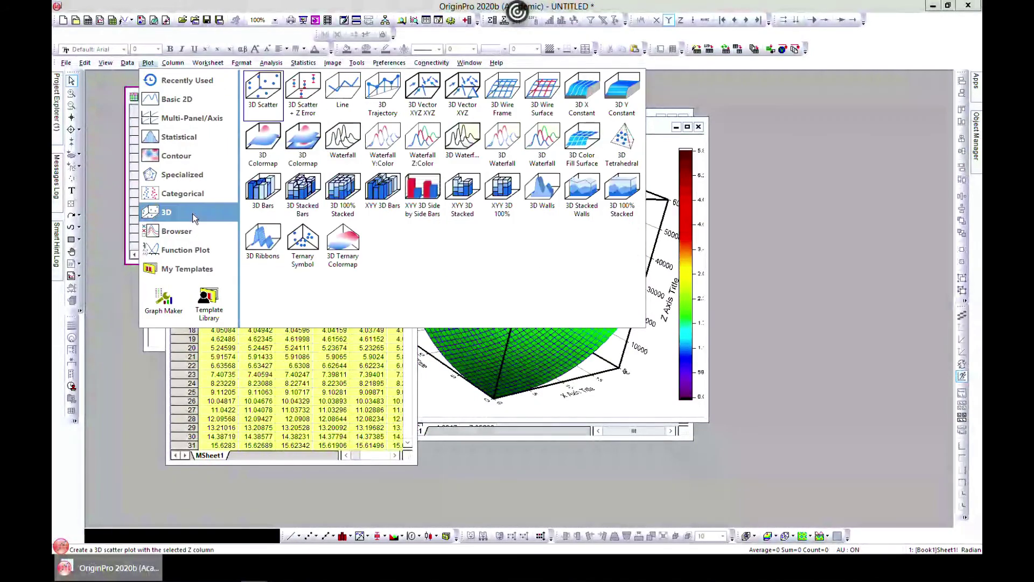
mouse_move(188, 251)
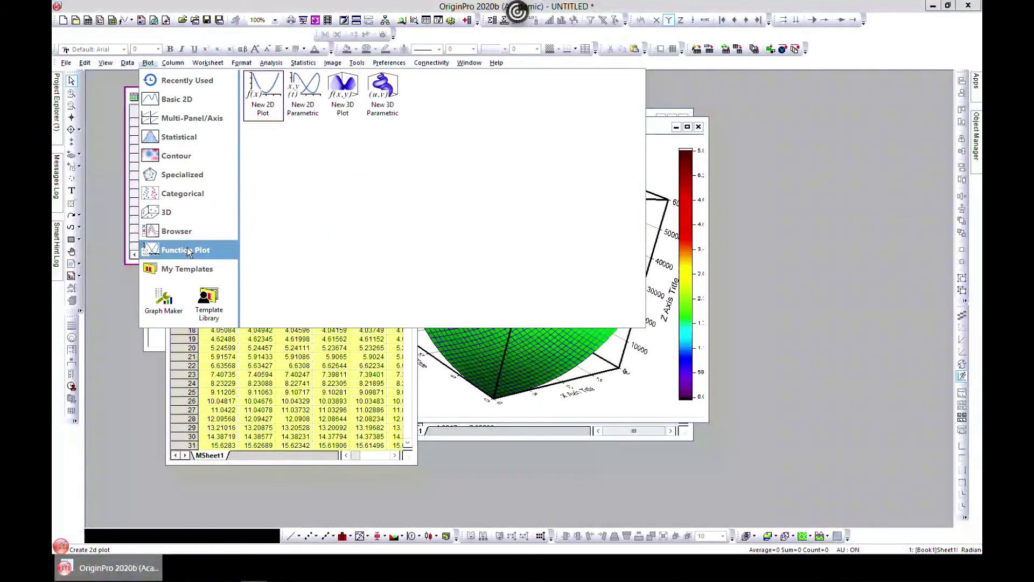
click(270, 94)
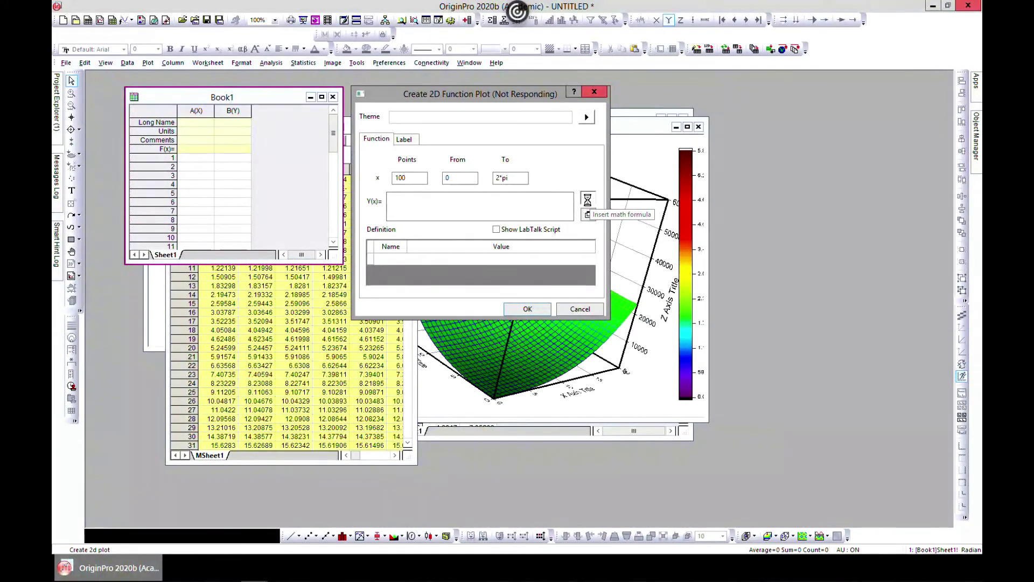
Insert exp(x) from the math functions list as the Y(x) function
click(588, 215)
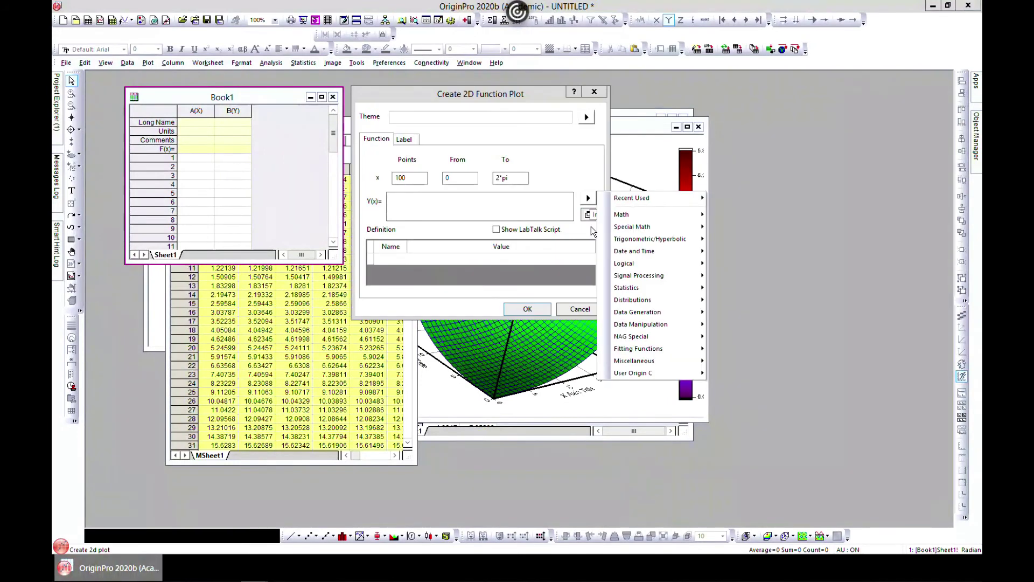
mouse_move(637, 215)
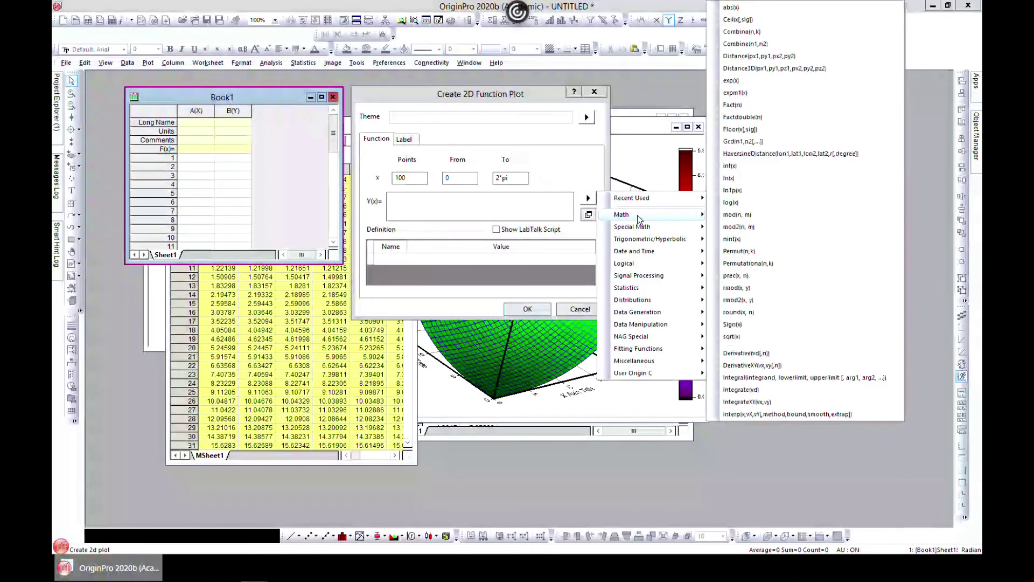
click(758, 81)
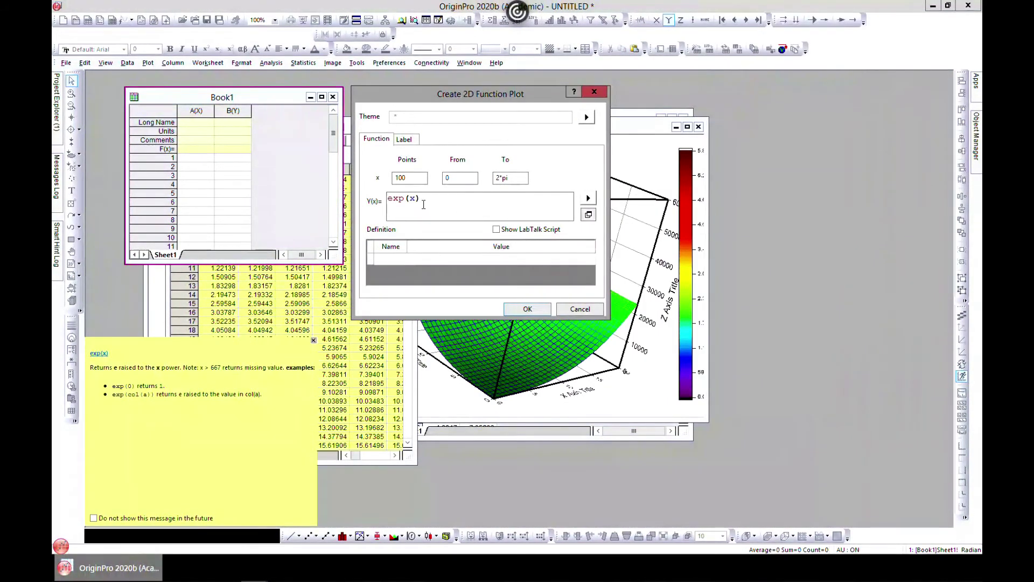
Copy the function settings via the Theme menu, then cancel the dialog
click(588, 118)
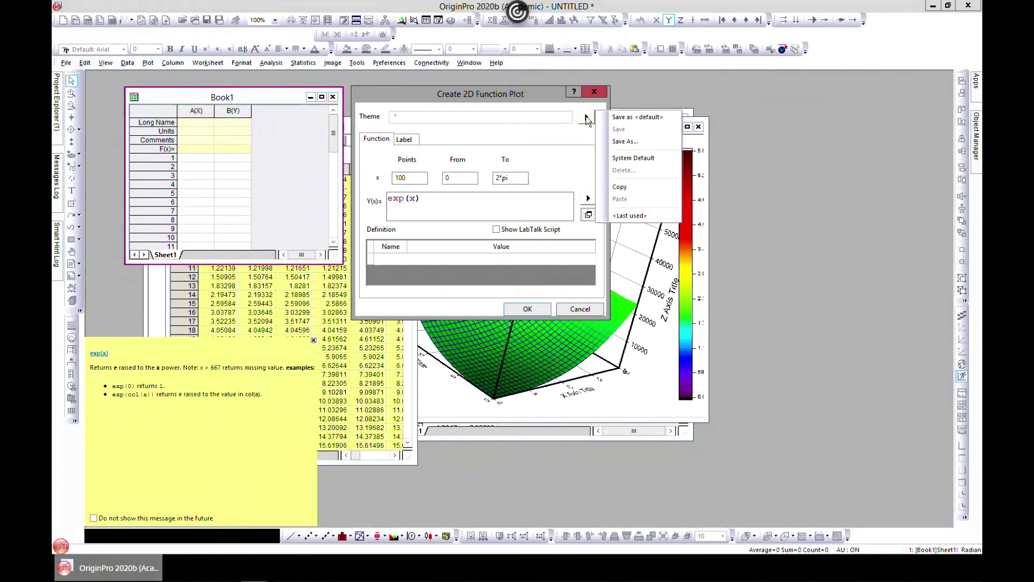
click(626, 187)
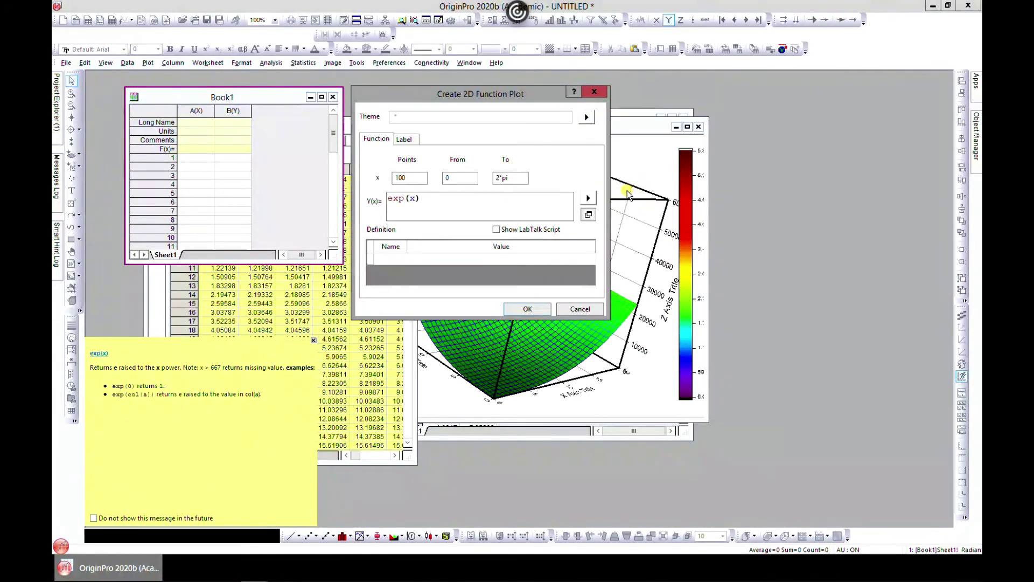
click(582, 309)
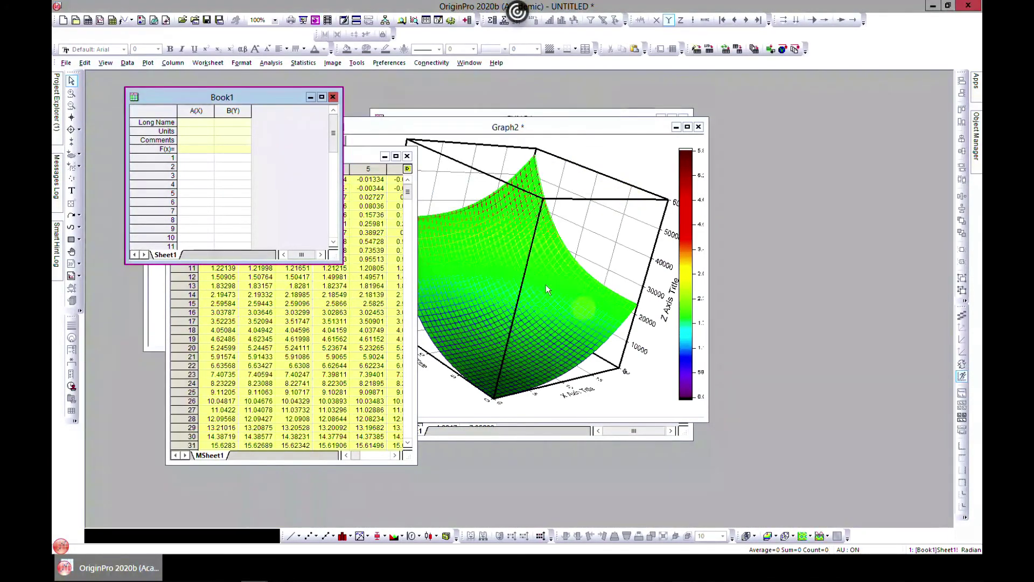
Start a new 2D function plot from File > New and paste the copied exp(x) settings
click(65, 63)
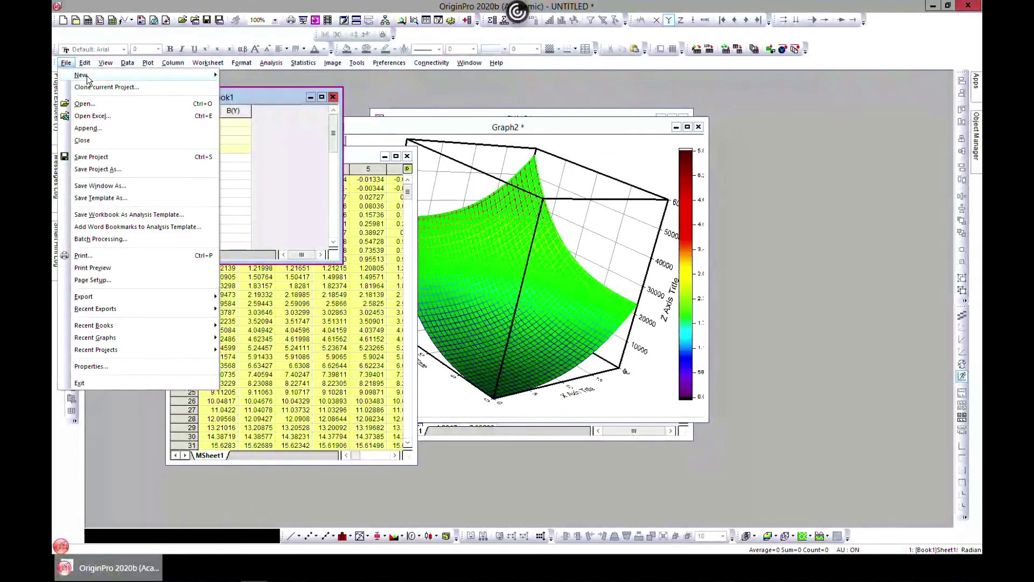
mouse_move(276, 173)
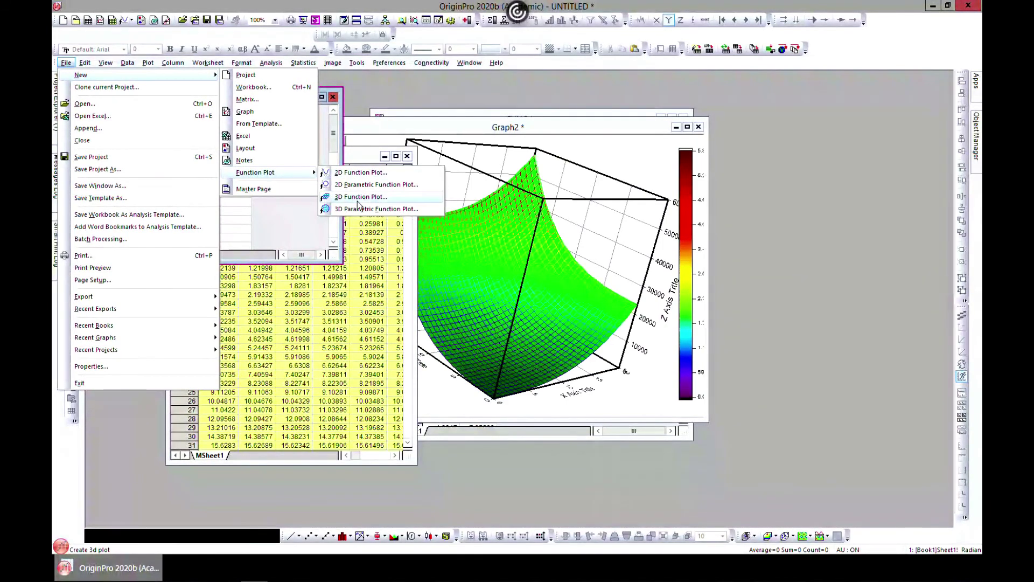
click(358, 173)
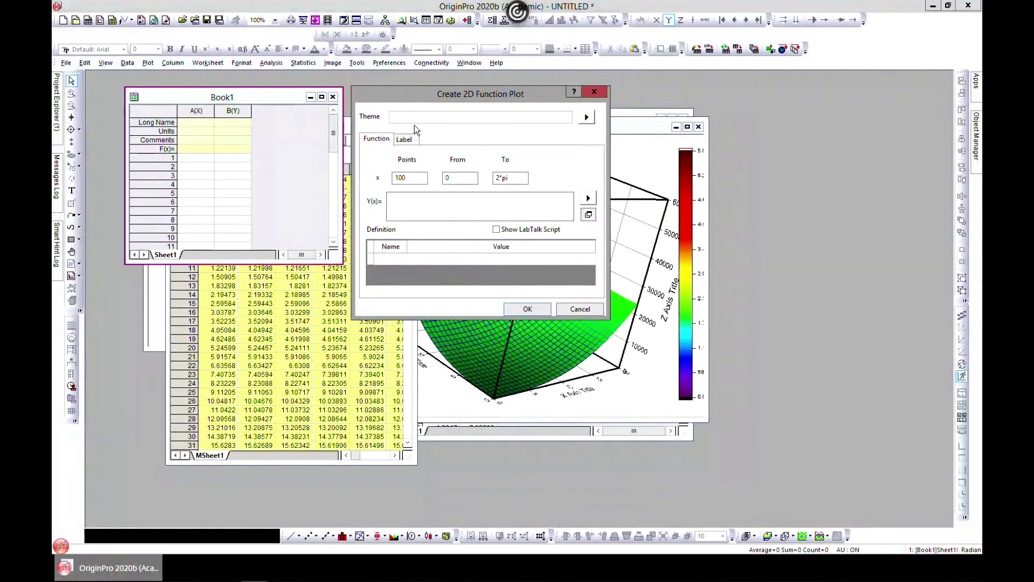
click(590, 116)
click(620, 201)
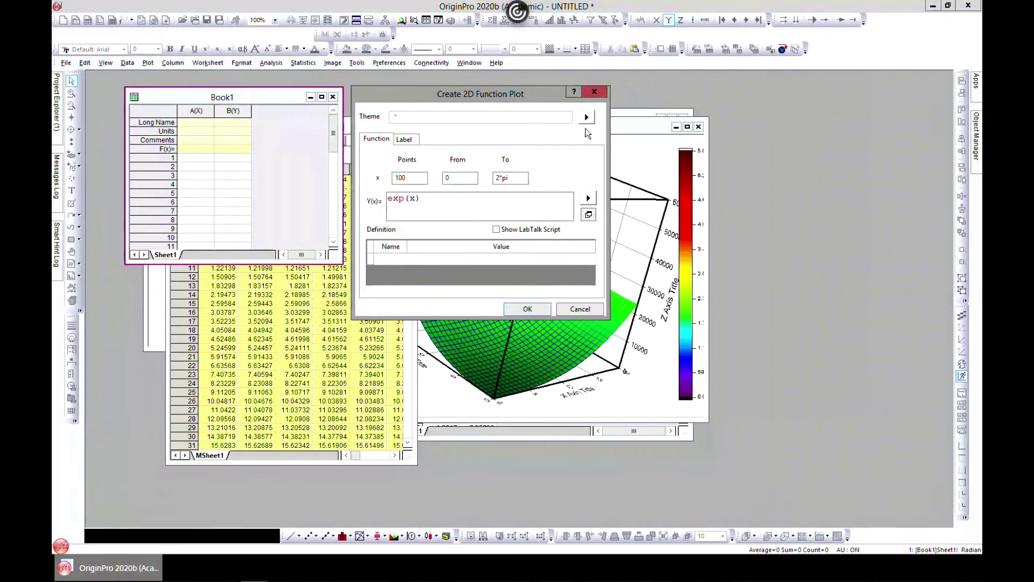
click(588, 117)
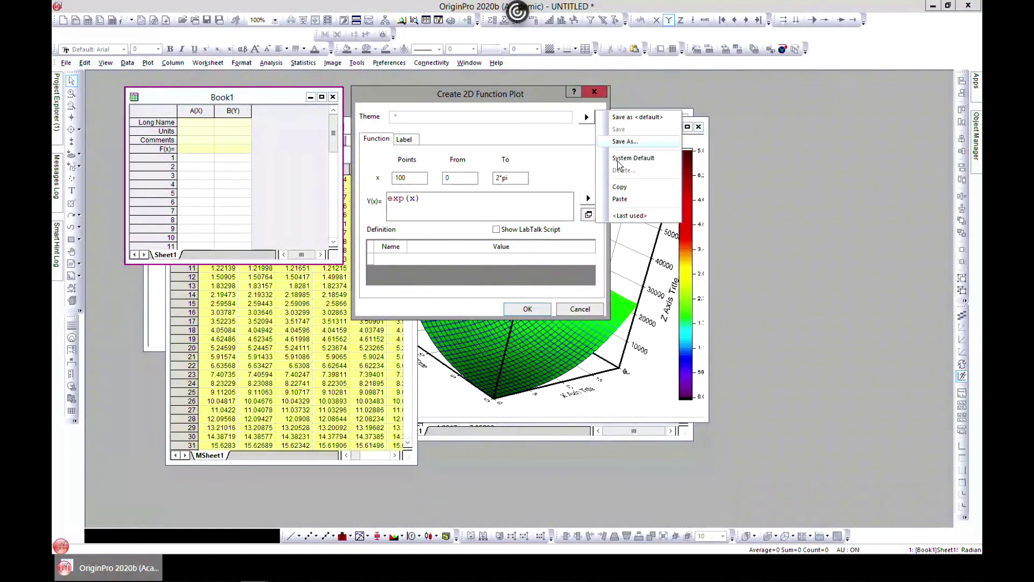
click(626, 142)
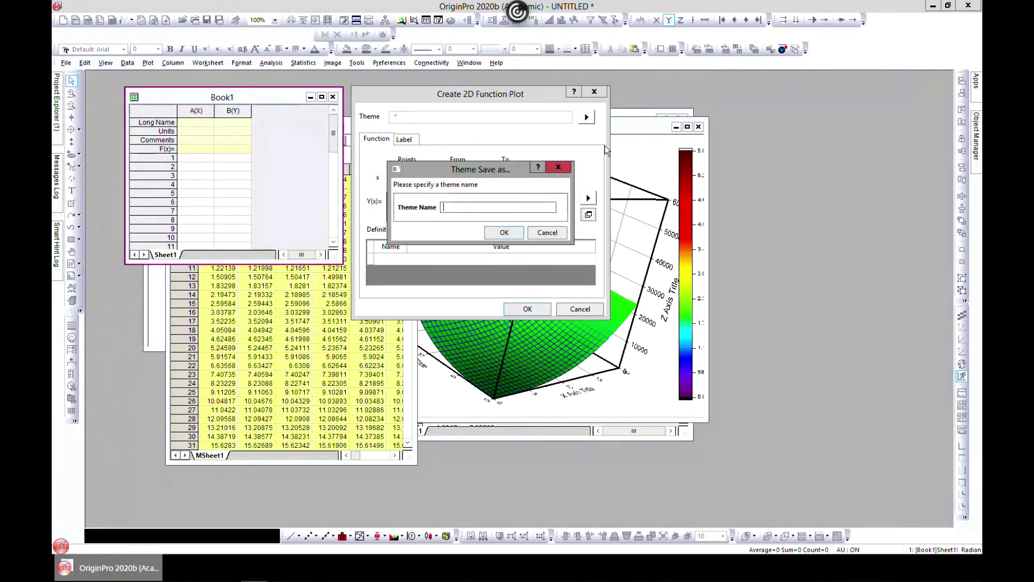
click(556, 168)
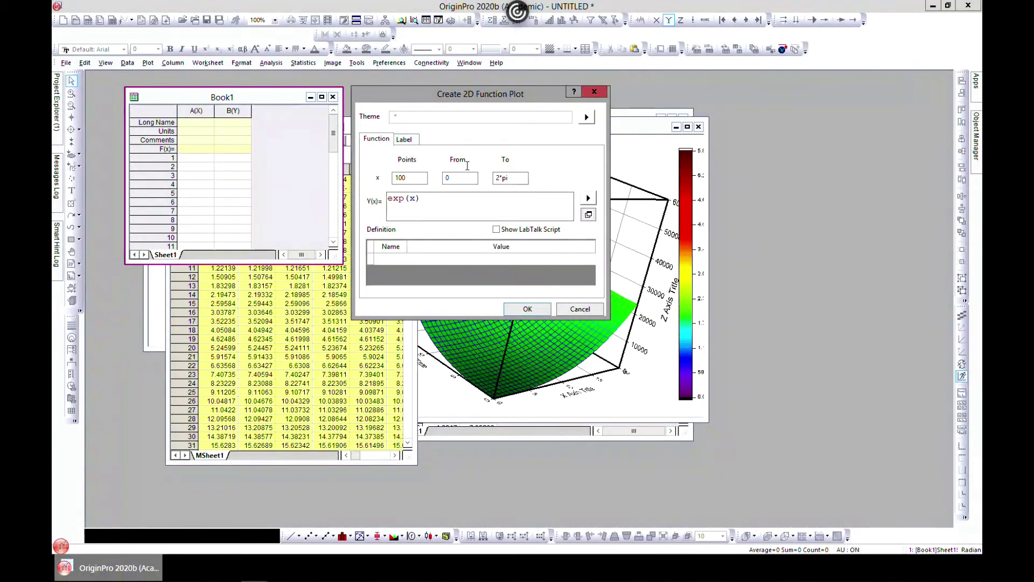
Show the Label tab, click into the Y Long Name box, and move the dialog right
click(405, 142)
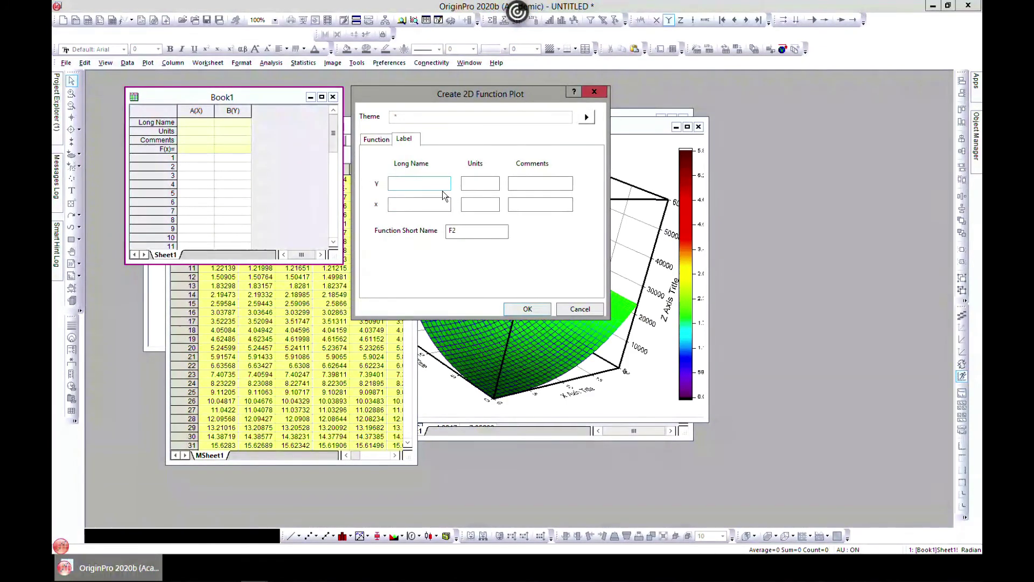
click(401, 189)
drag(423, 94, 523, 120)
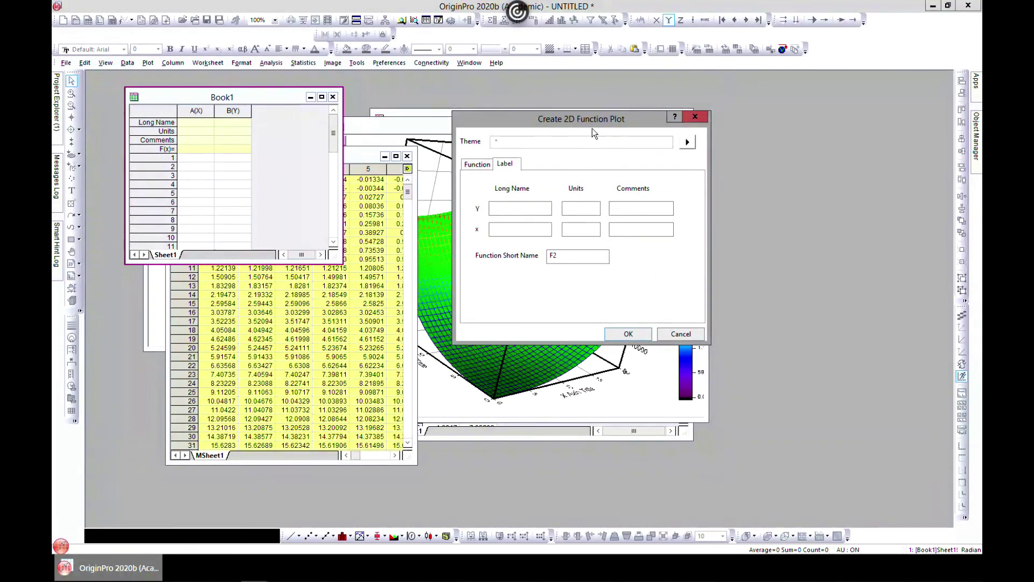